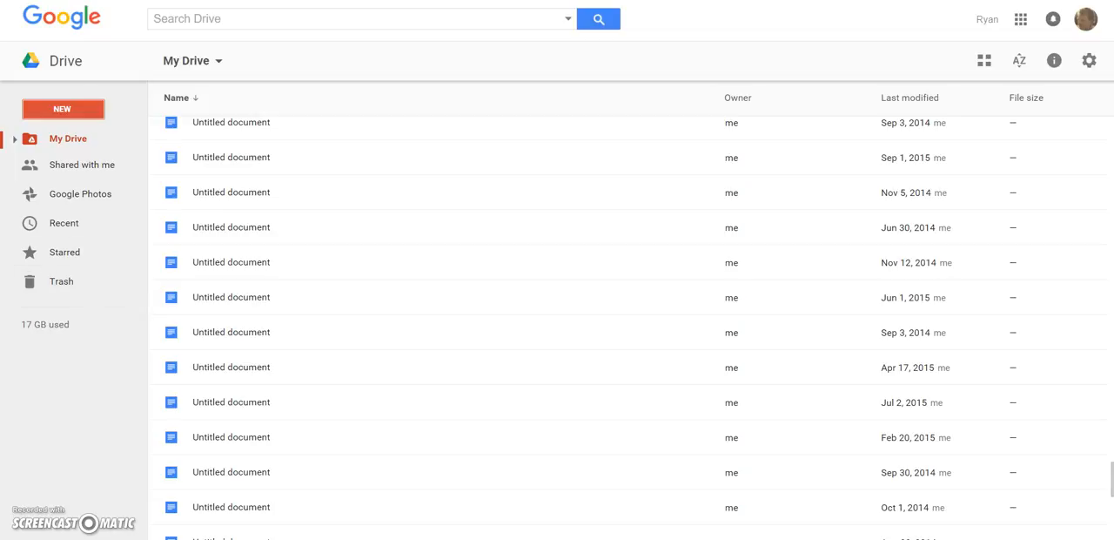
- Open Google Drive and create a new Google My Maps map
{"action": "left_click", "coordinate": [47, 9]}
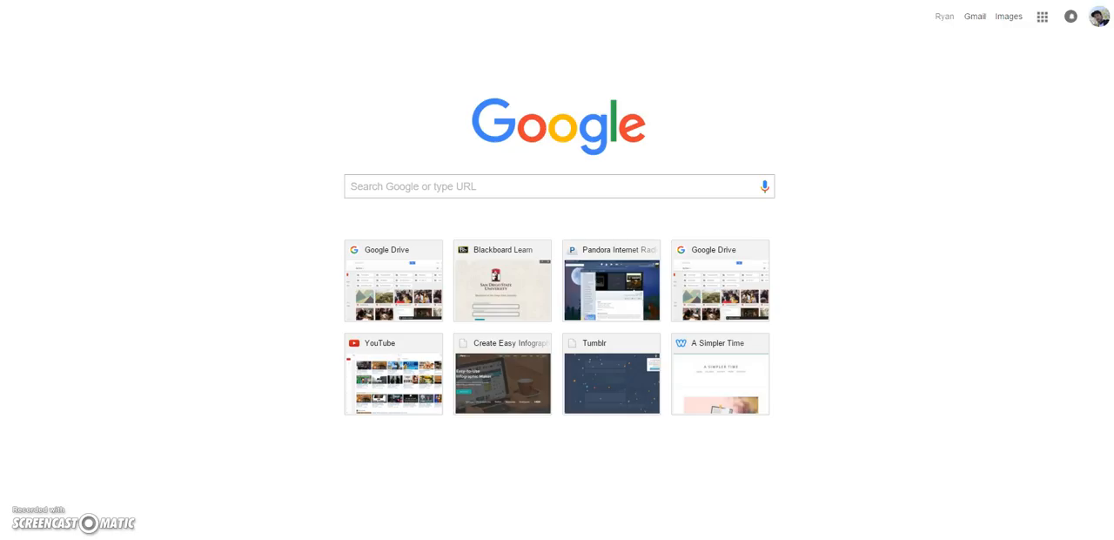
{"action": "left_click", "coordinate": [1042, 17]}
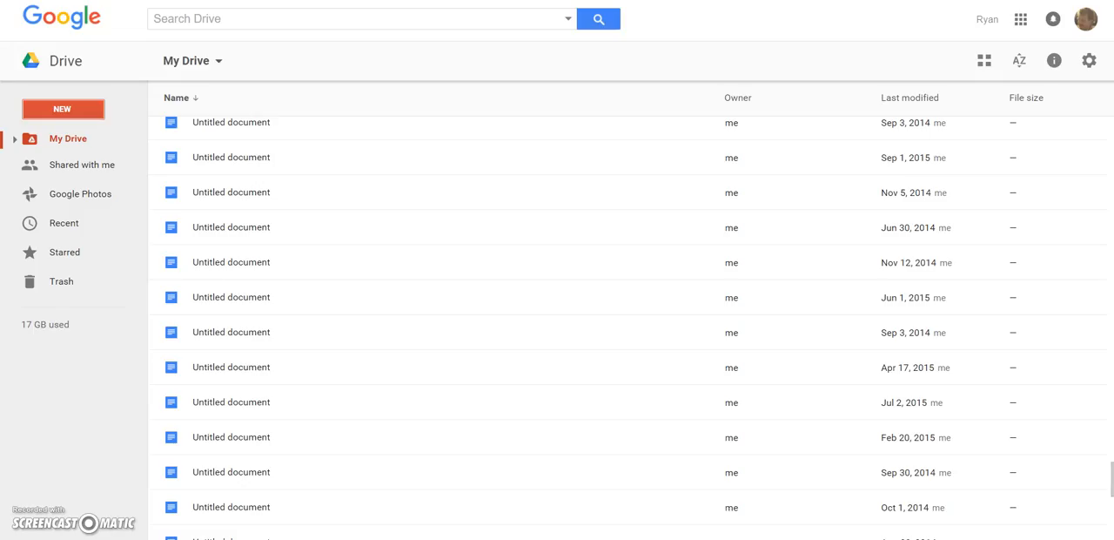
{"action": "left_click", "coordinate": [71, 106]}
{"action": "mouse_move", "coordinate": [77, 315]}
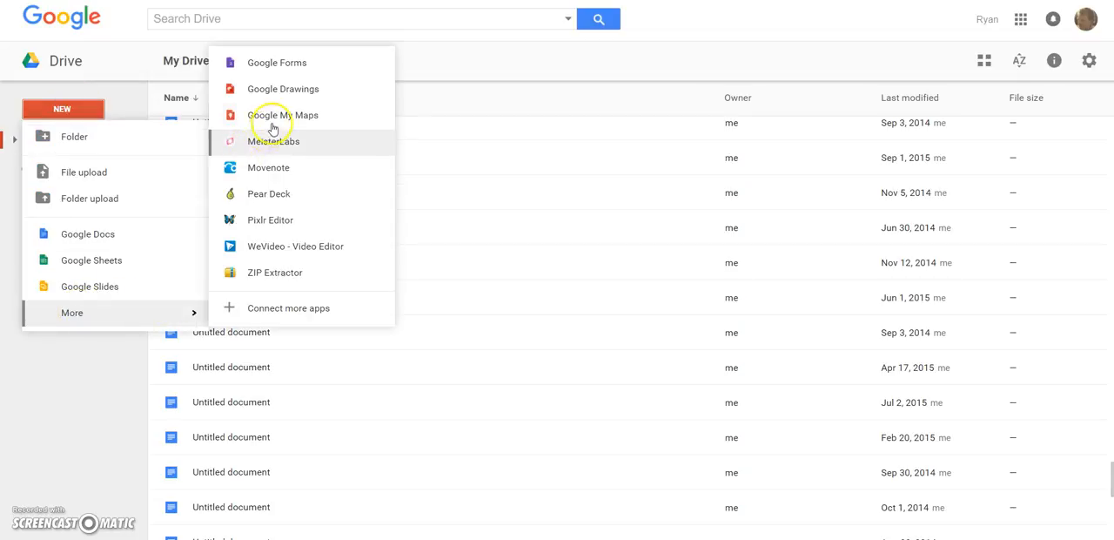
{"action": "left_click", "coordinate": [275, 120]}
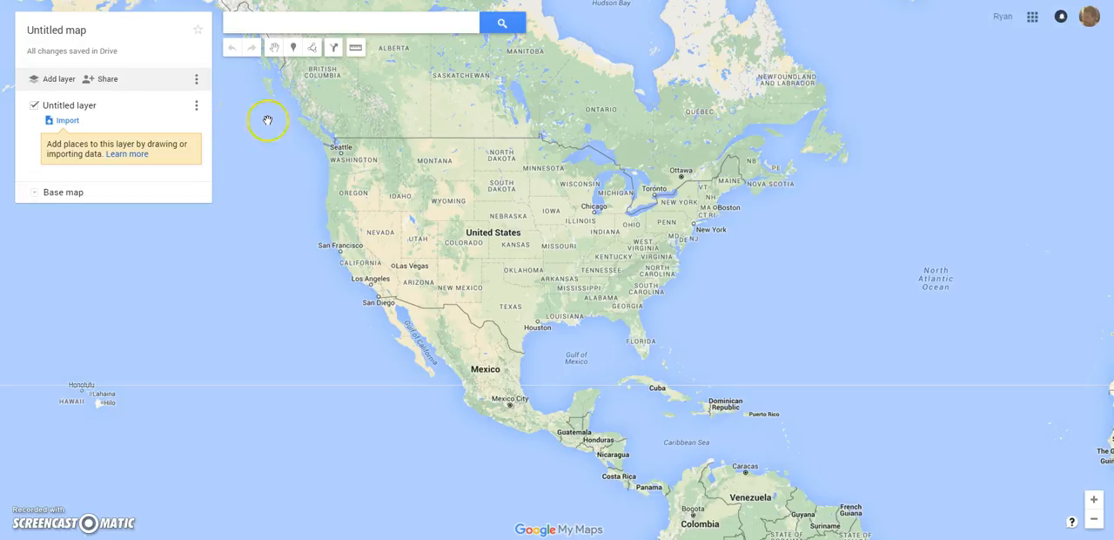
- Title the map "(lastname, First) Development of Islam" and save the title
{"action": "left_click", "coordinate": [83, 32]}
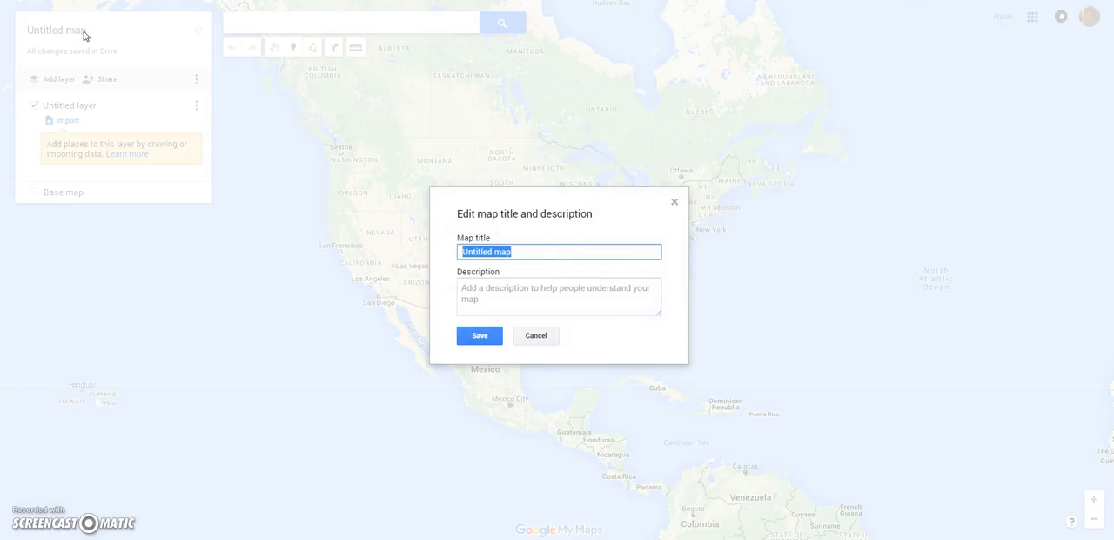
{"action": "type", "text": "C"}
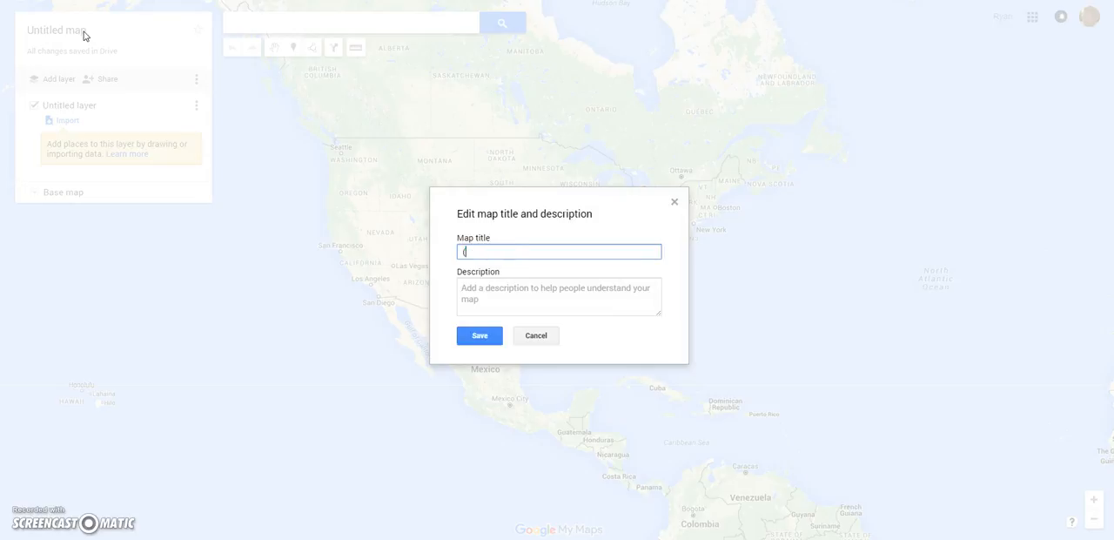
{"action": "type", "text": "lastname, First) Develop"}
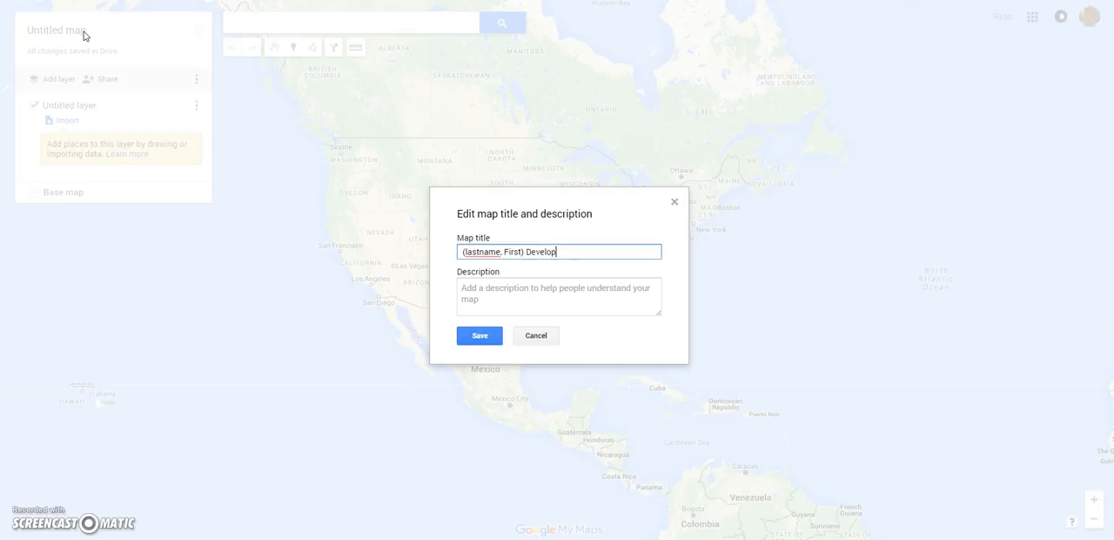
{"action": "type", "text": "ment of Islam"}
{"action": "left_click", "coordinate": [478, 336]}
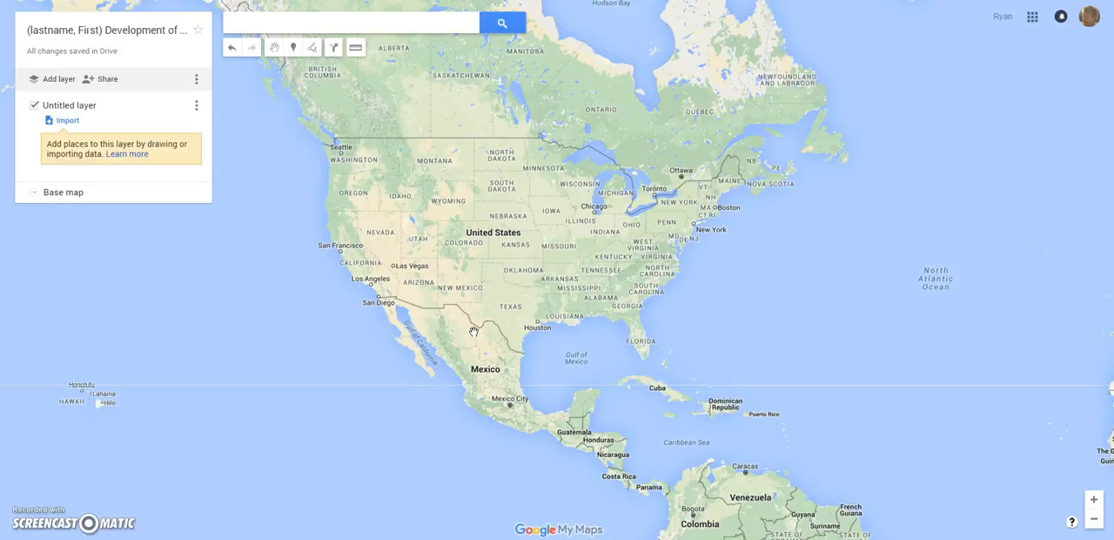
- Set the map's link sharing to anyone with the link can edit, and copy the share link
{"action": "left_click", "coordinate": [111, 80]}
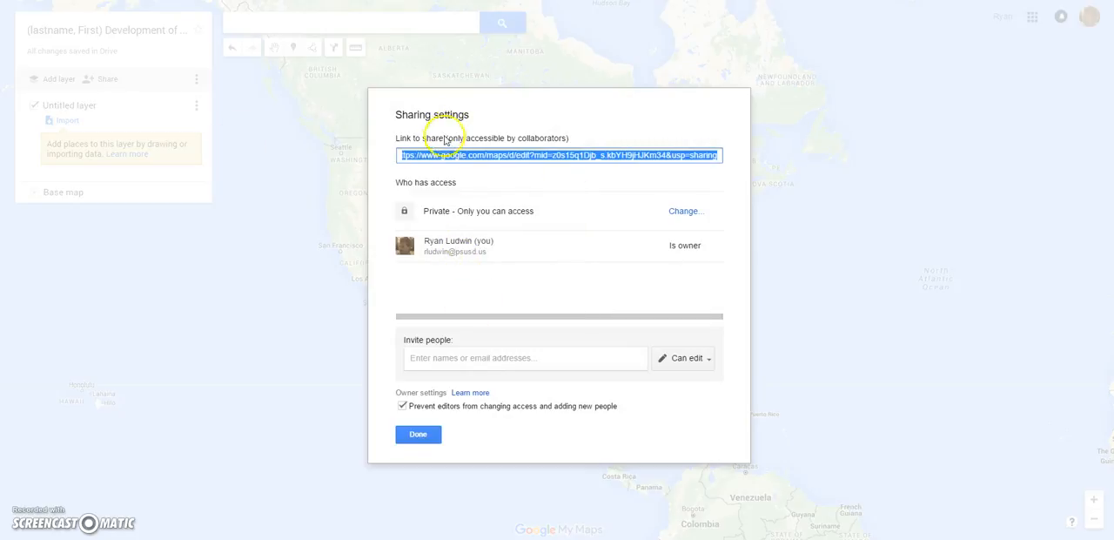
{"action": "left_click", "coordinate": [681, 215]}
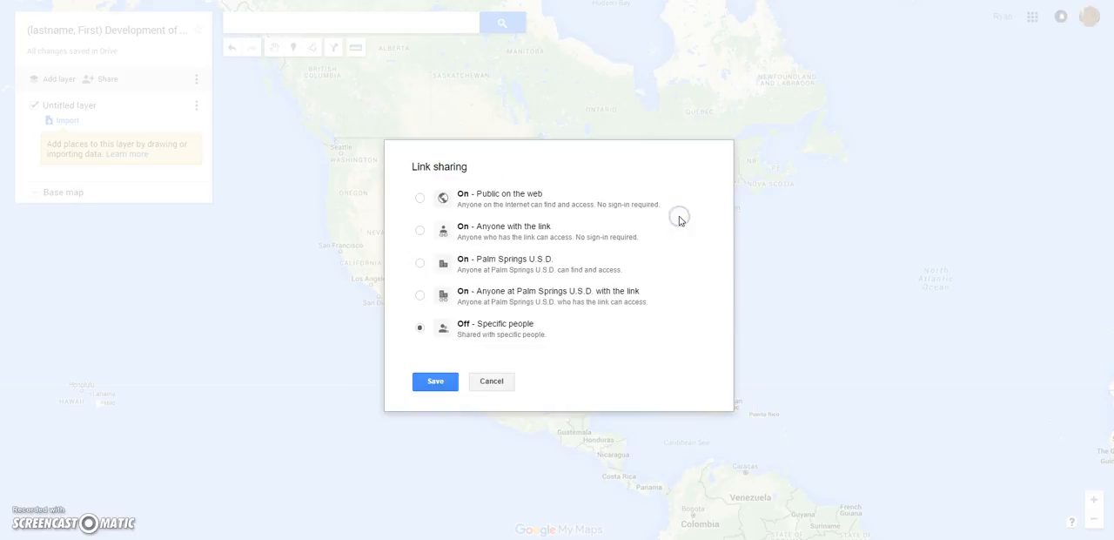
{"action": "left_click", "coordinate": [419, 230]}
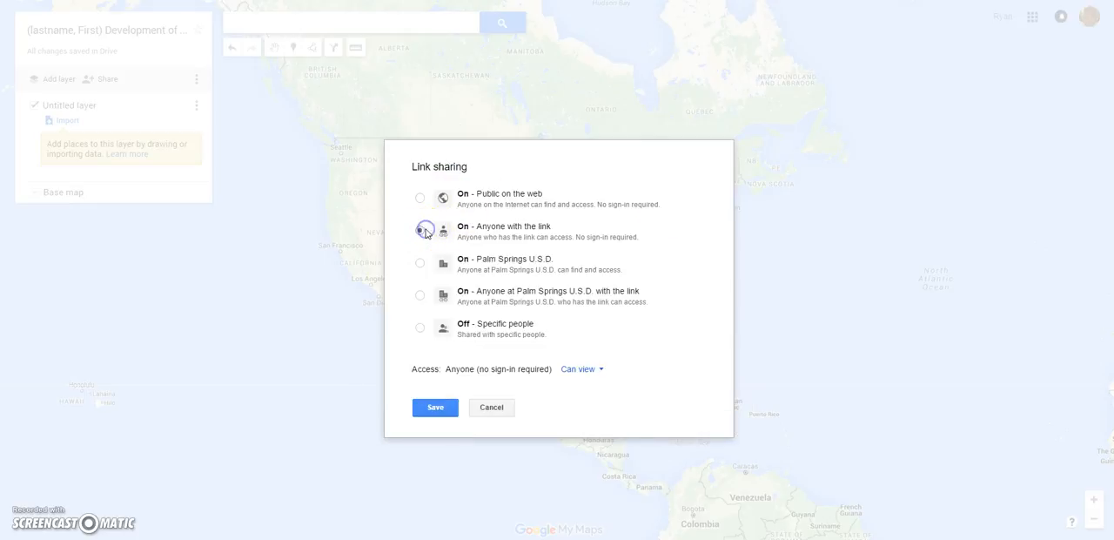
{"action": "left_click", "coordinate": [582, 372]}
{"action": "left_click", "coordinate": [591, 334]}
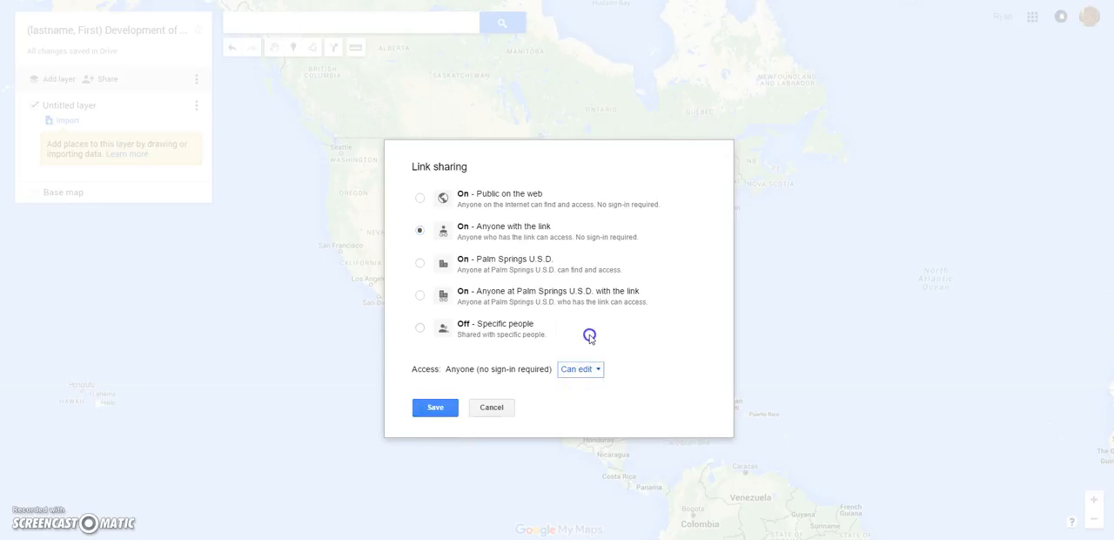
{"action": "left_click", "coordinate": [426, 409]}
{"action": "left_click", "coordinate": [426, 409]}
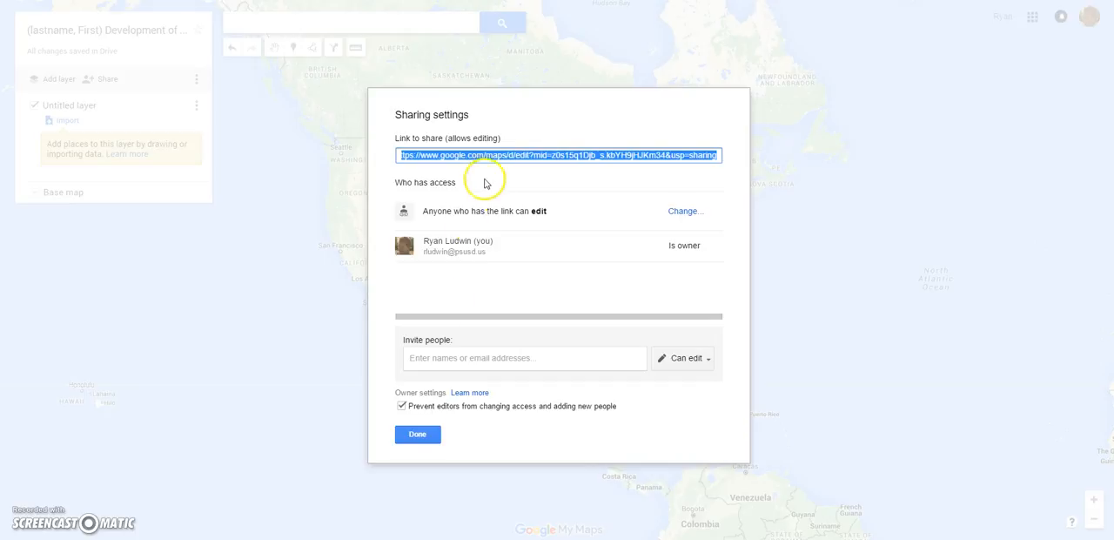
{"action": "right_click", "coordinate": [492, 161]}
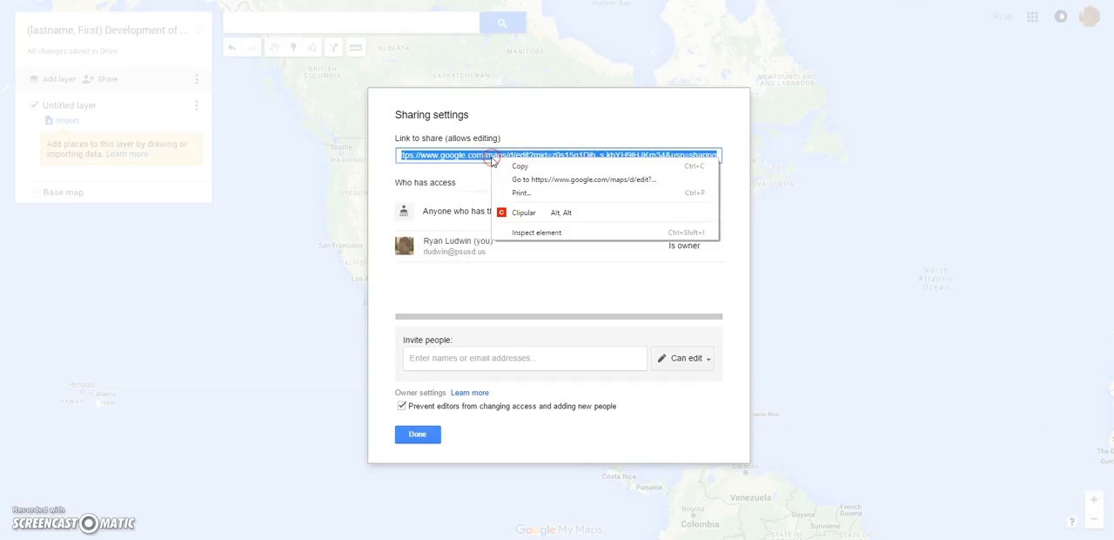
{"action": "left_click", "coordinate": [510, 166]}
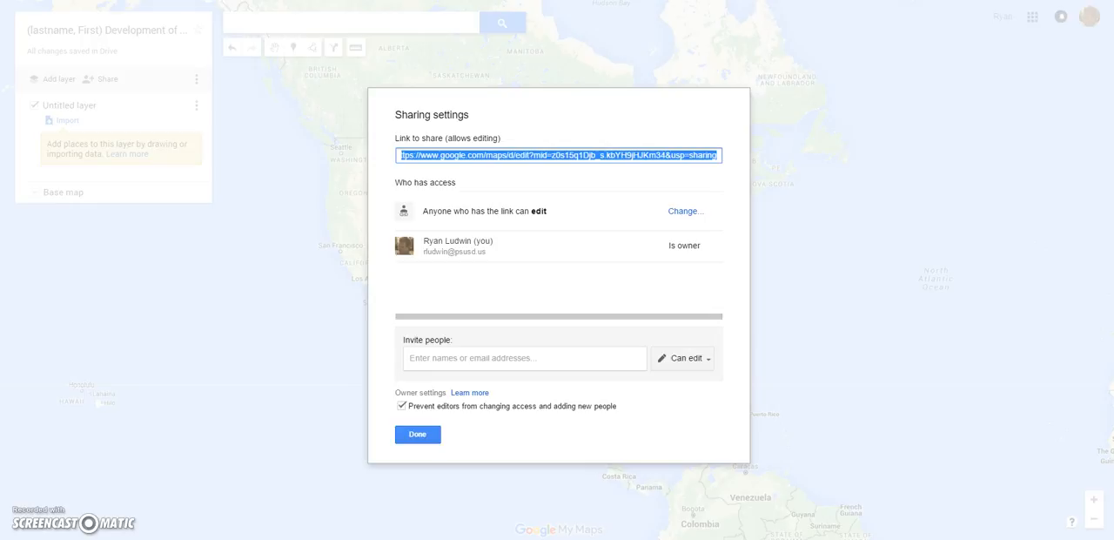
- Switch to Google Classroom and view the student work and instructions for the Mapping Development of Islam assignment
{"action": "key", "text": "ctrl+shift+Tab"}
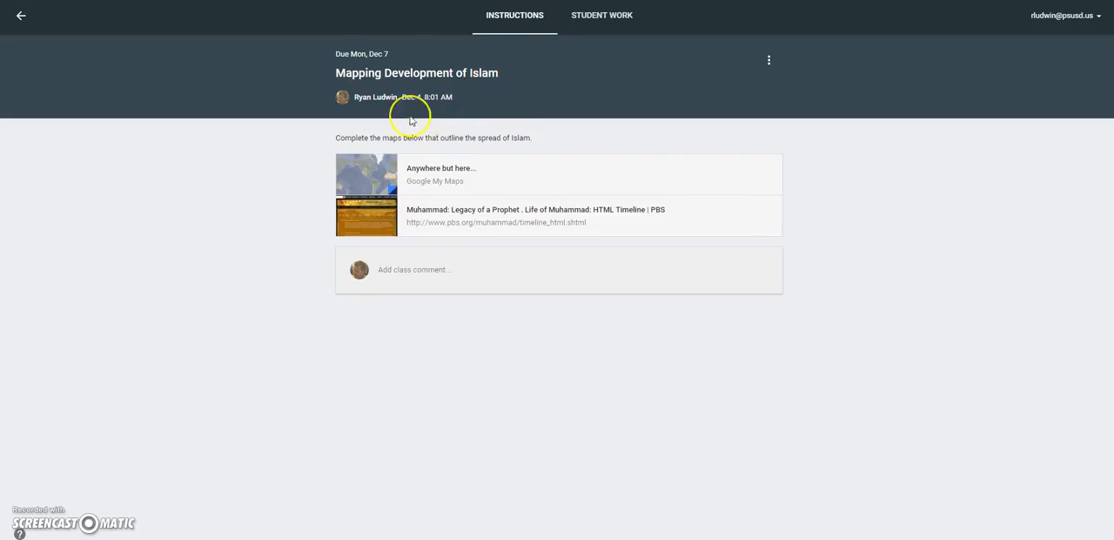
{"action": "left_click", "coordinate": [21, 17]}
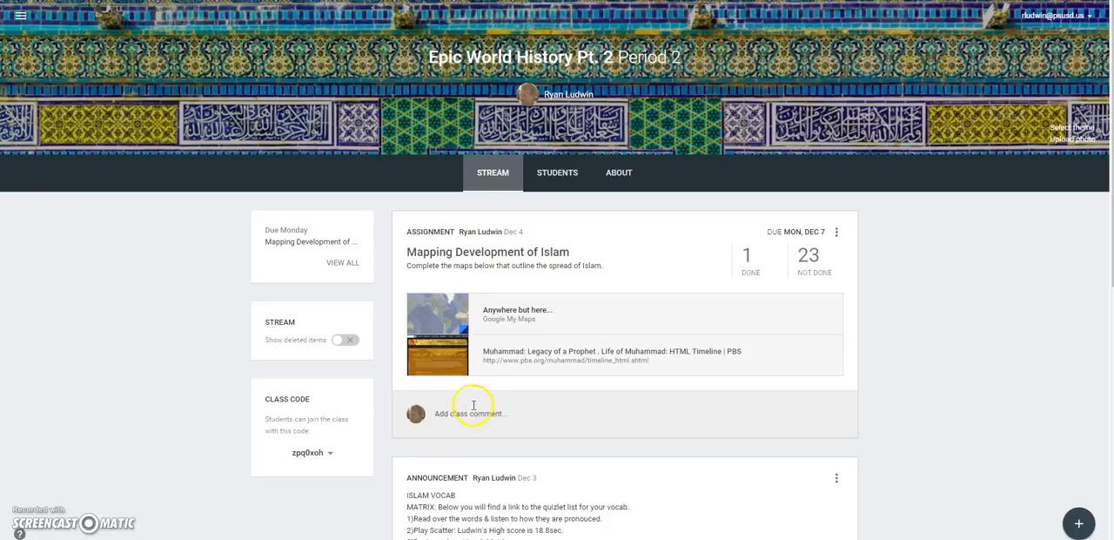
{"action": "left_click", "coordinate": [815, 256]}
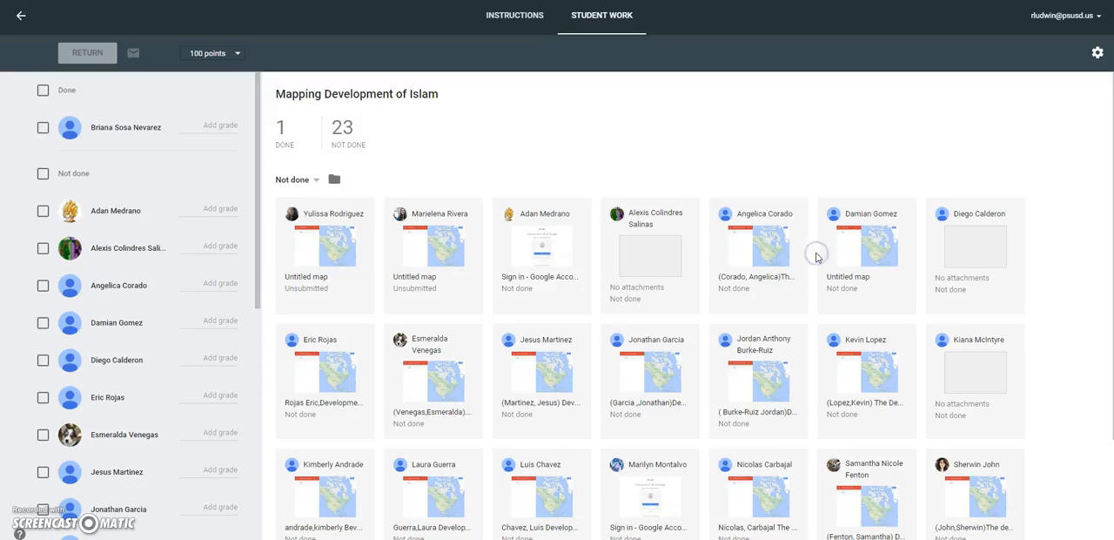
{"action": "left_click", "coordinate": [500, 27]}
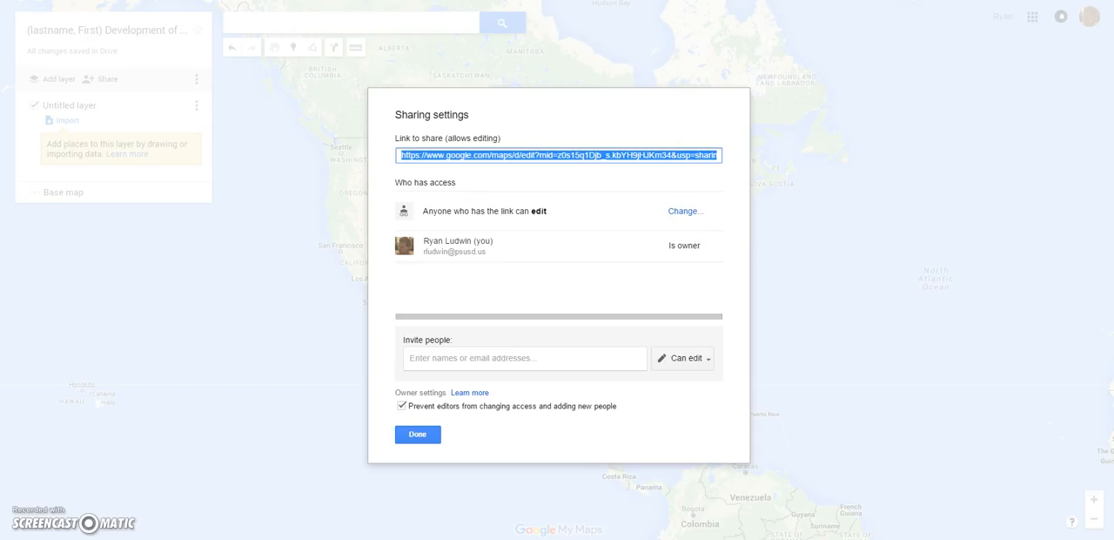
- Close the map's sharing settings and rename the untitled layer "Origins of Islam"
{"action": "left_click", "coordinate": [398, 432]}
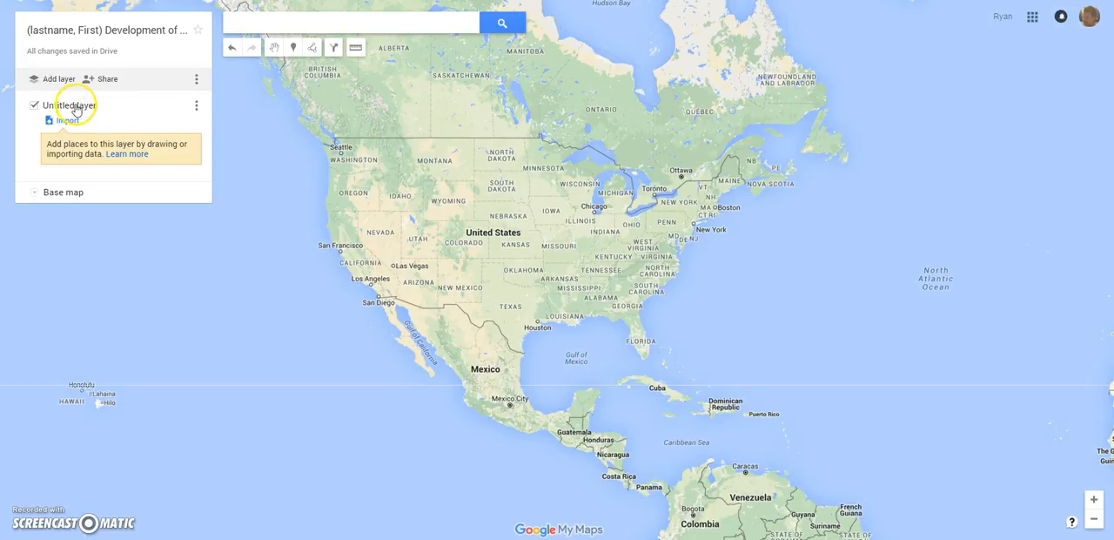
{"action": "left_click", "coordinate": [195, 105]}
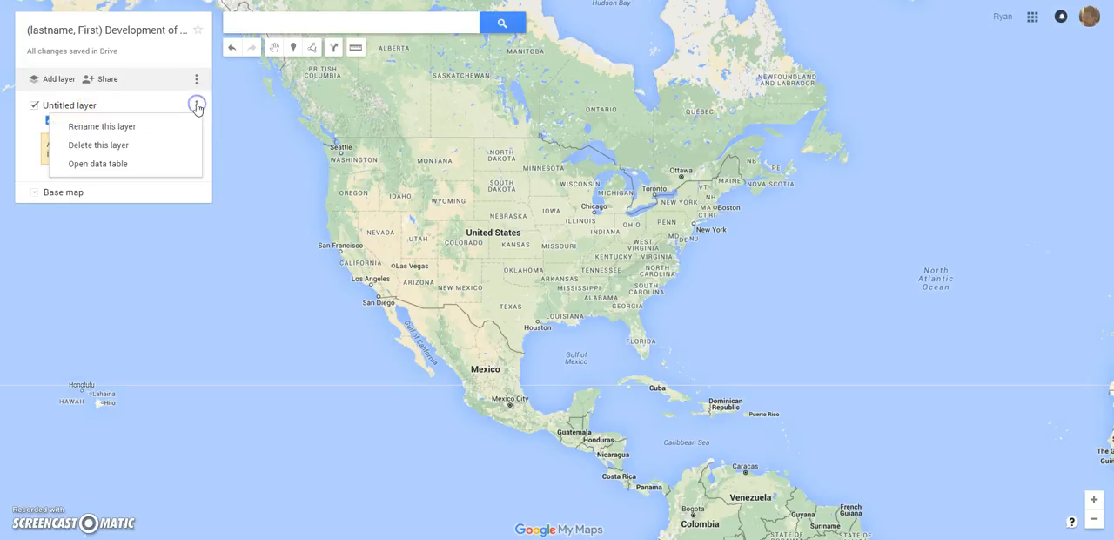
{"action": "left_click", "coordinate": [146, 127]}
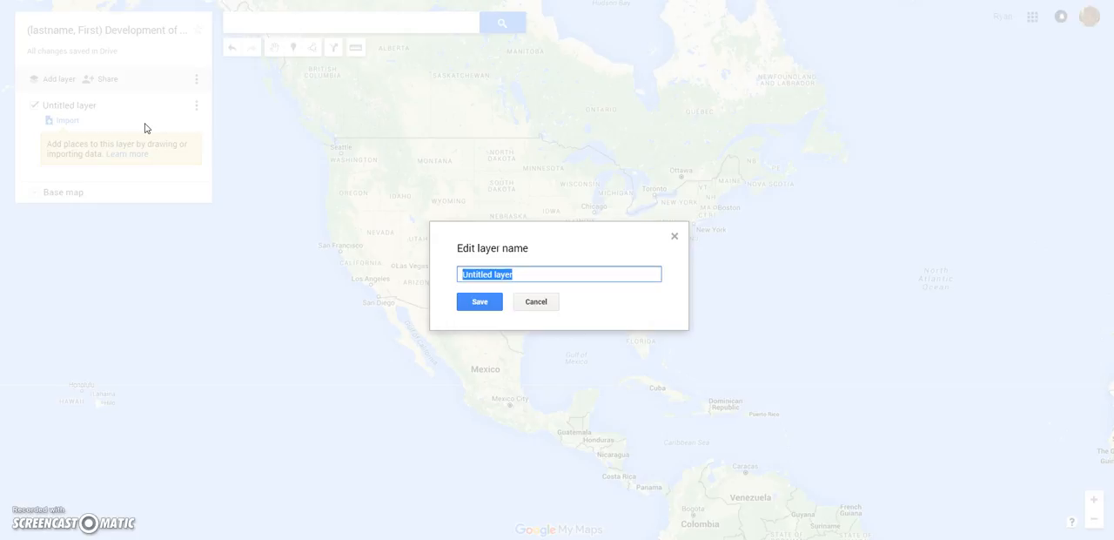
{"action": "type", "text": "Origins of Islam"}
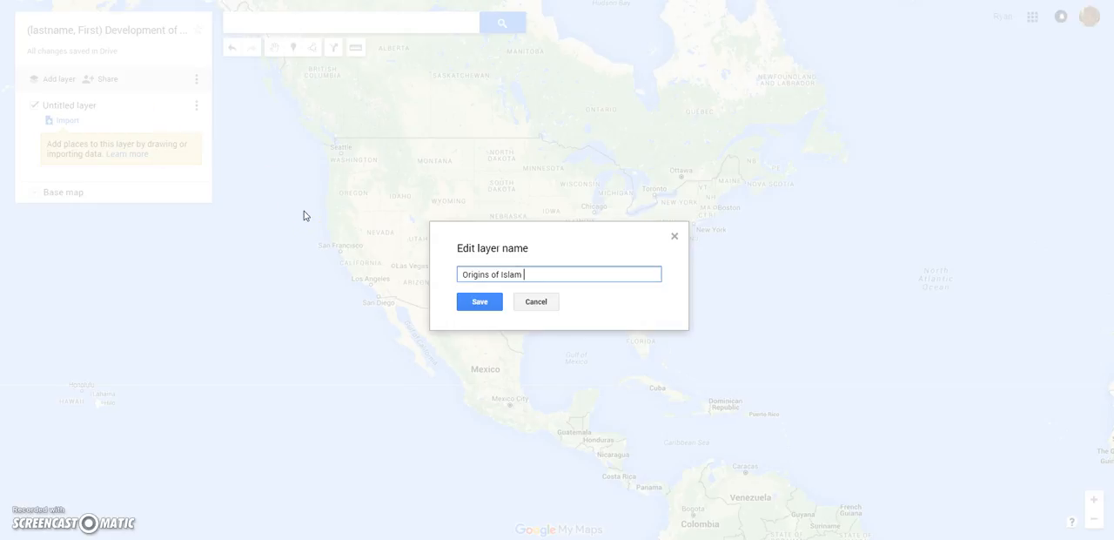
{"action": "left_click", "coordinate": [481, 302]}
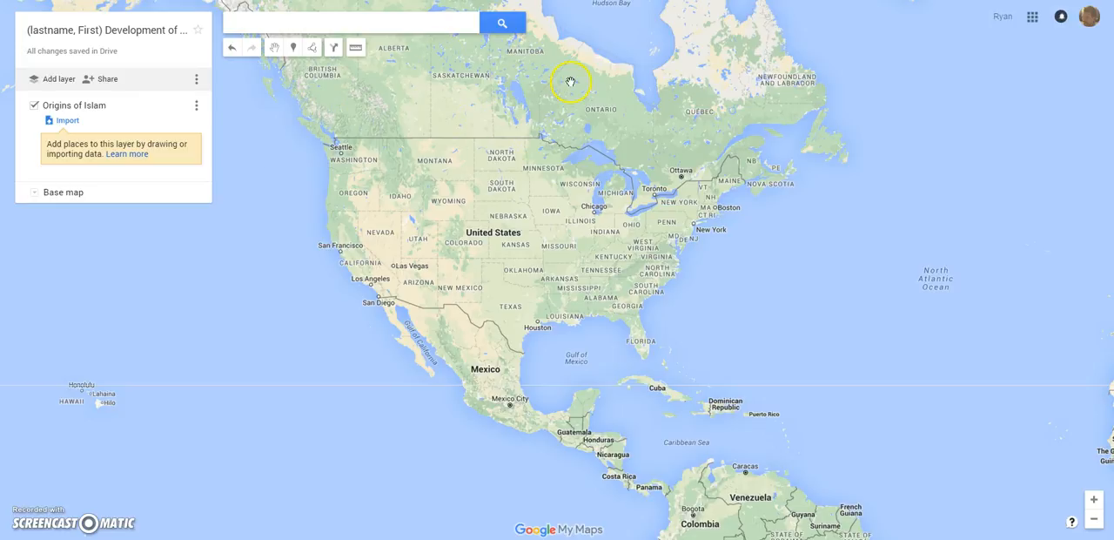
- Check the Classroom assignment instructions and the PBS Life of Muhammad timeline, and return to the map
{"action": "key", "text": "ctrl+shift+Tab"}
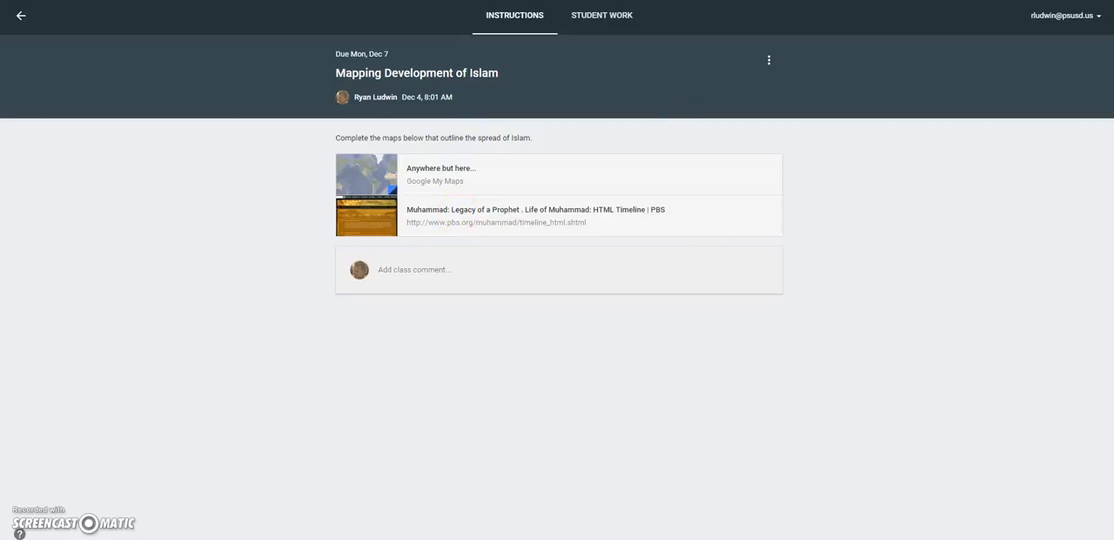
{"action": "key", "text": "ctrl+Tab"}
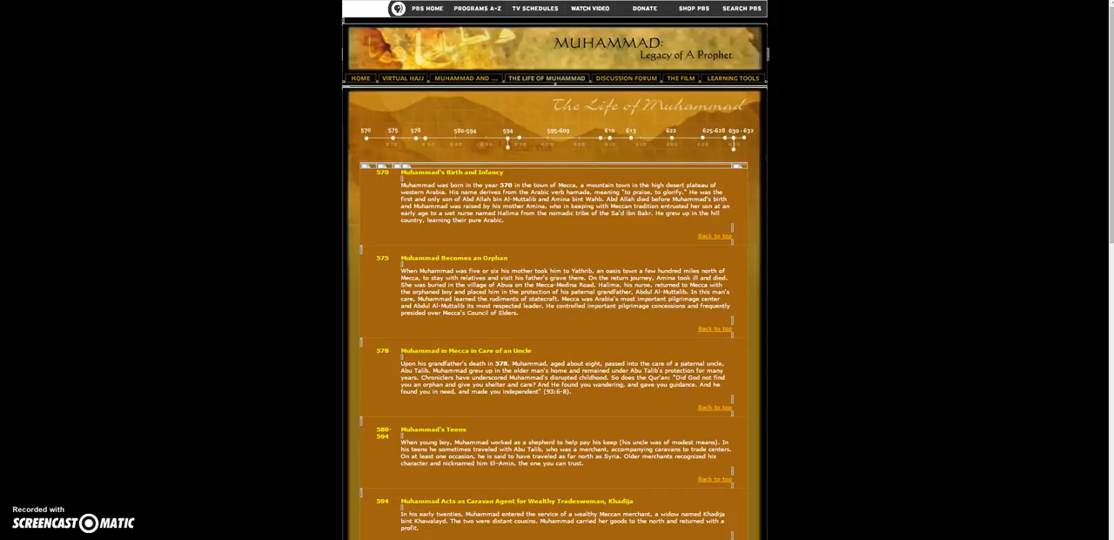
{"action": "key", "text": "ctrl+Tab"}
- Search the map for Mecca, Saudi Arabia, and add the found place to the Origins of Islam layer
{"action": "left_click", "coordinate": [264, 23]}
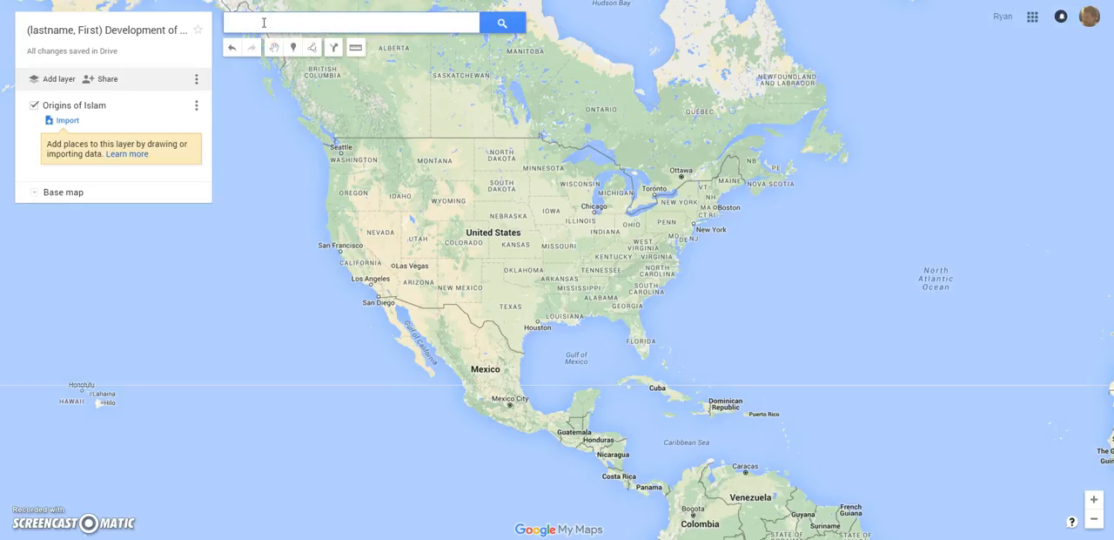
{"action": "type", "text": "Mecca"}
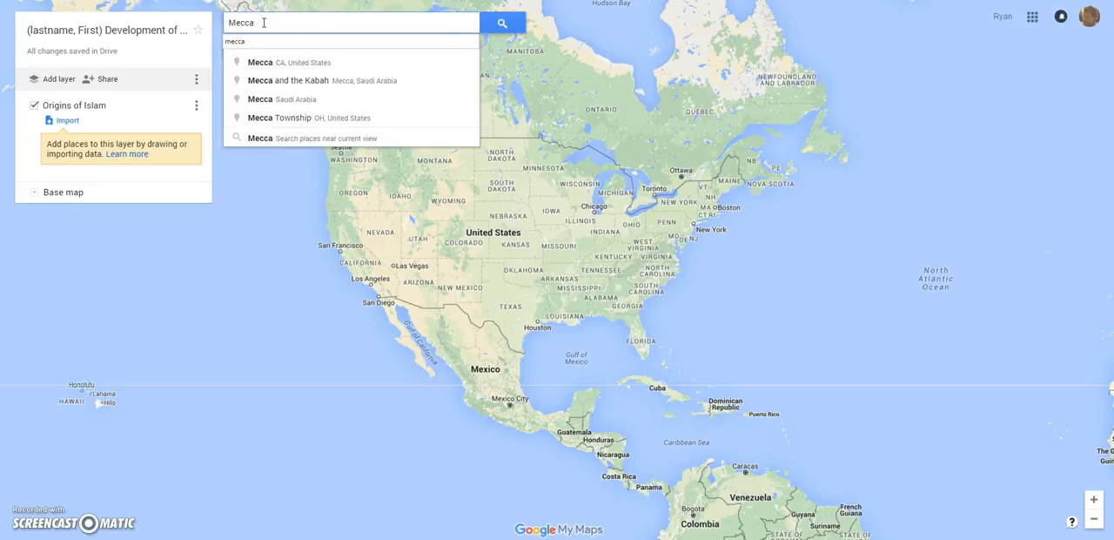
{"action": "left_click", "coordinate": [310, 103]}
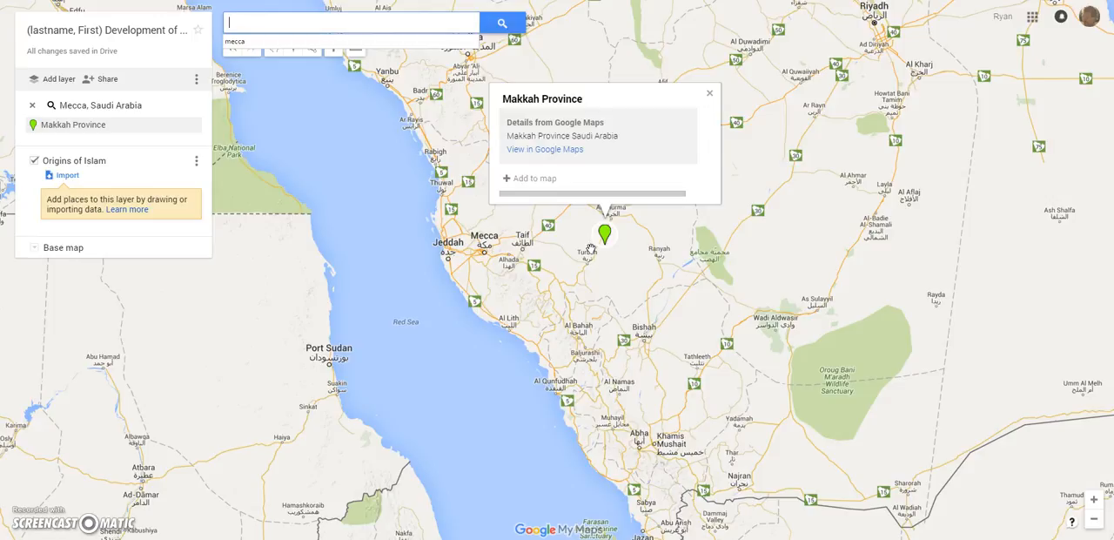
{"action": "left_click", "coordinate": [509, 179]}
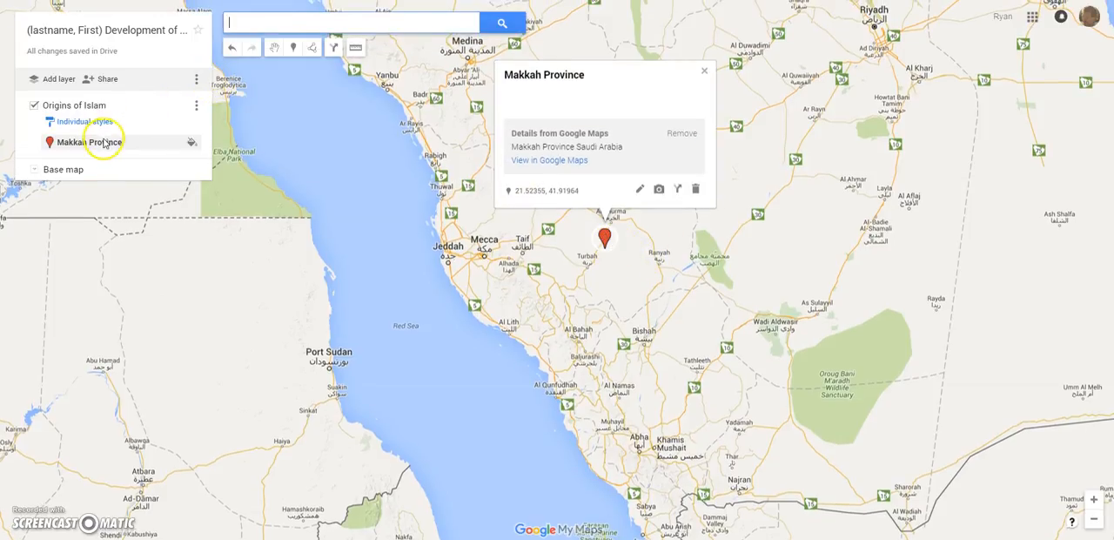
- Retitle the added place marker "Muhammad is Born (570 AD)", consulting the PBS timeline for the year
{"action": "left_click", "coordinate": [639, 188]}
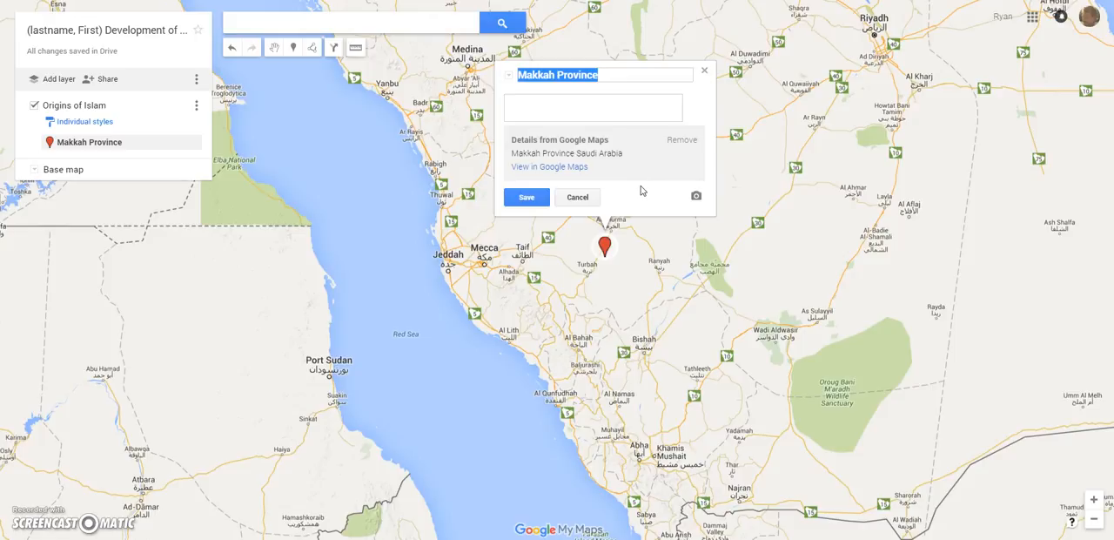
{"action": "type", "text": "Muhammad is Born ("}
{"action": "left_click", "coordinate": [653, 91]}
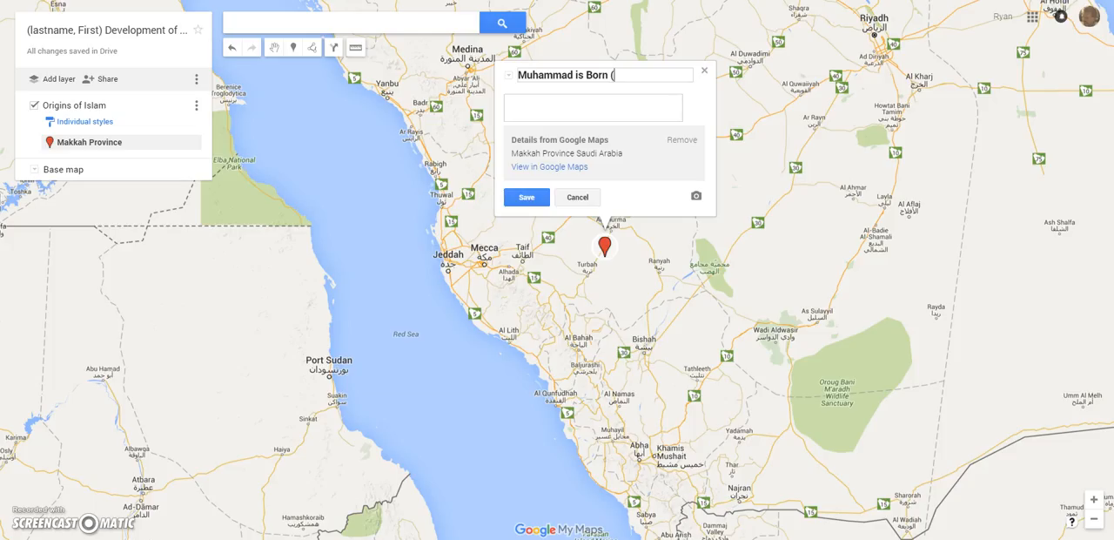
{"action": "type", "text": "570 AD)"}
- Enter the marker description "details about the event." and save the marker
{"action": "left_click", "coordinate": [544, 103]}
{"action": "type", "text": "details about the event."}
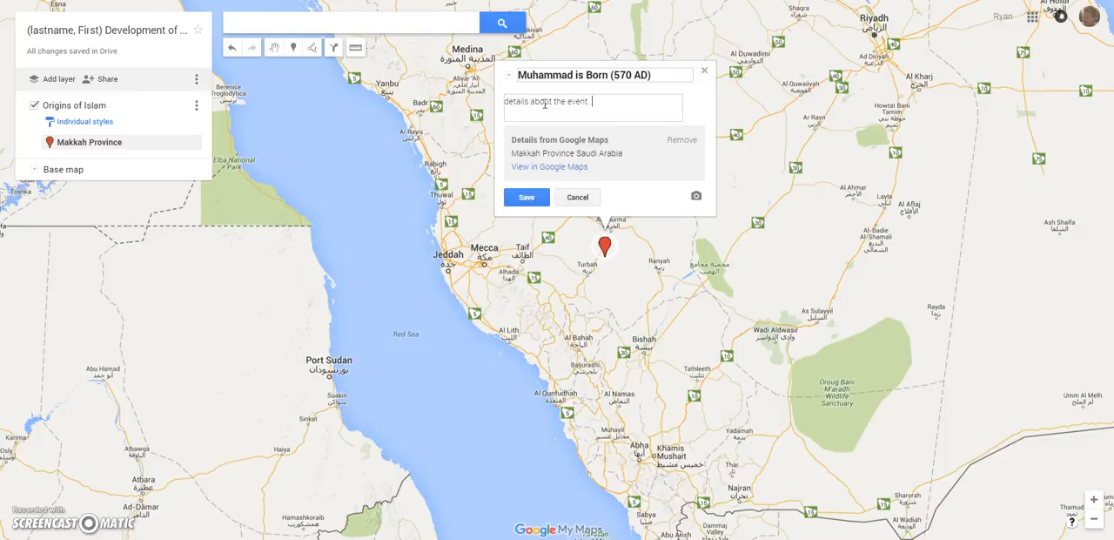
{"action": "left_click", "coordinate": [530, 197]}
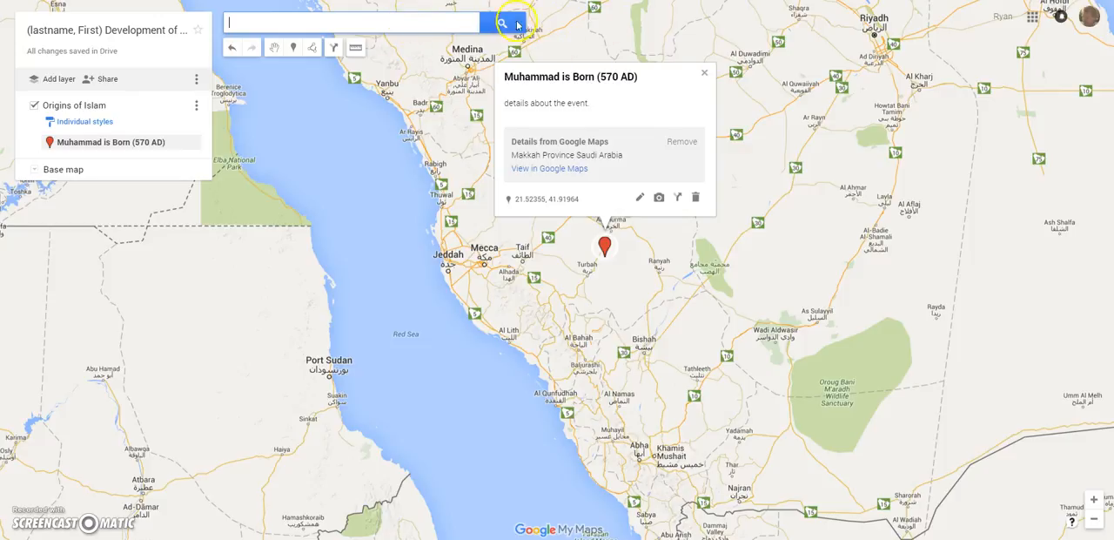
- Start adding an image to the "Muhammad is Born (570 AD)" marker and search Google images for "Birth of Muhammad"
{"action": "left_click_drag", "start_coordinate": [505, 105], "coordinate": [597, 112]}
{"action": "left_click", "coordinate": [597, 112]}
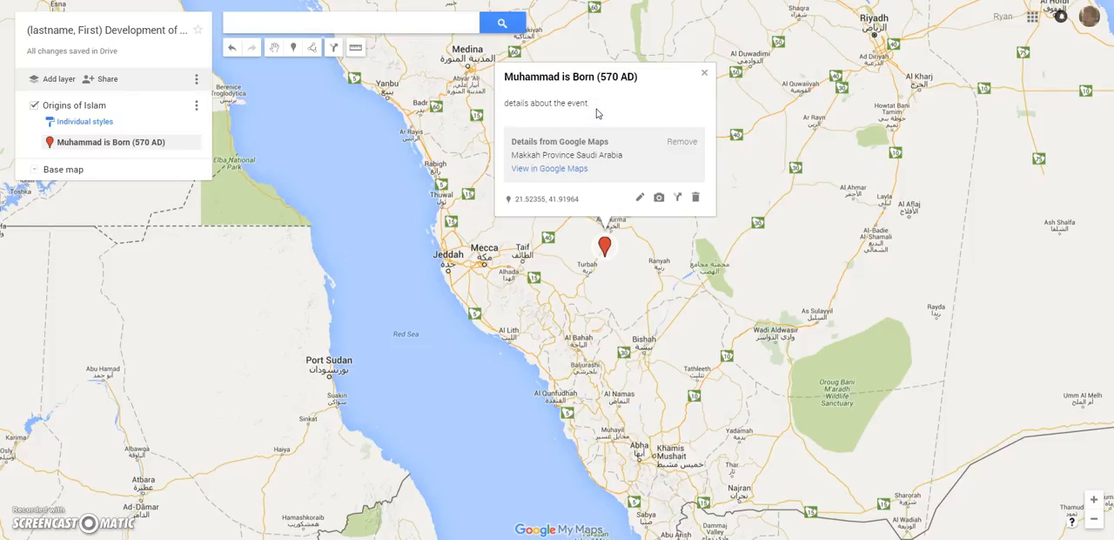
{"action": "left_click", "coordinate": [658, 198]}
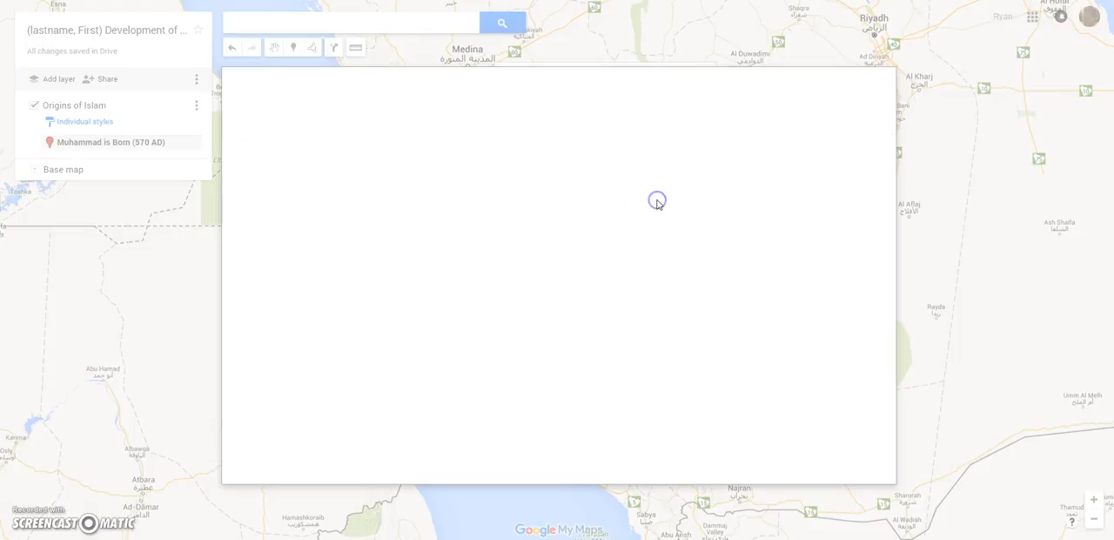
{"action": "left_click", "coordinate": [370, 153]}
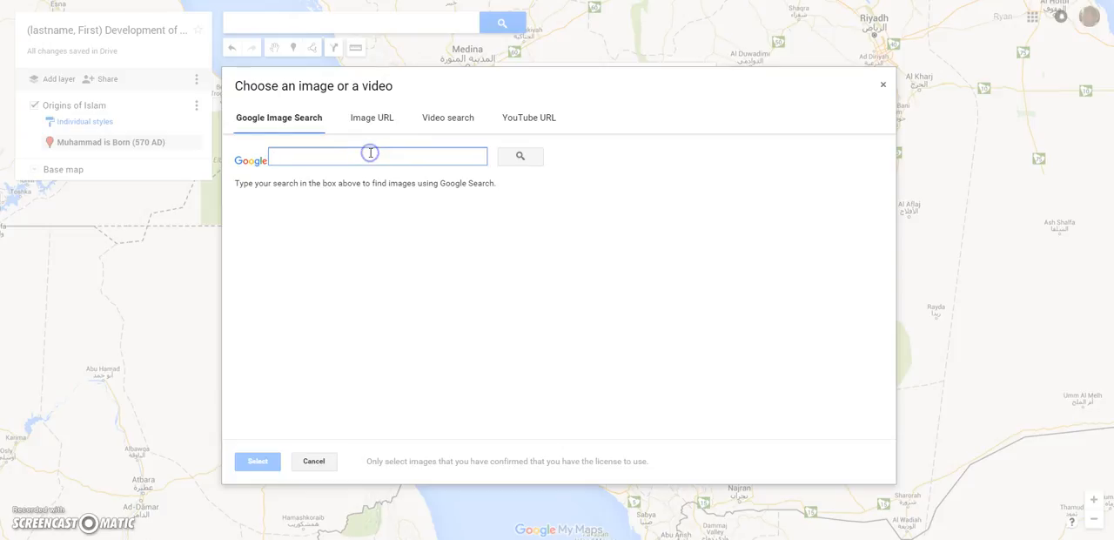
{"action": "type", "text": "B"}
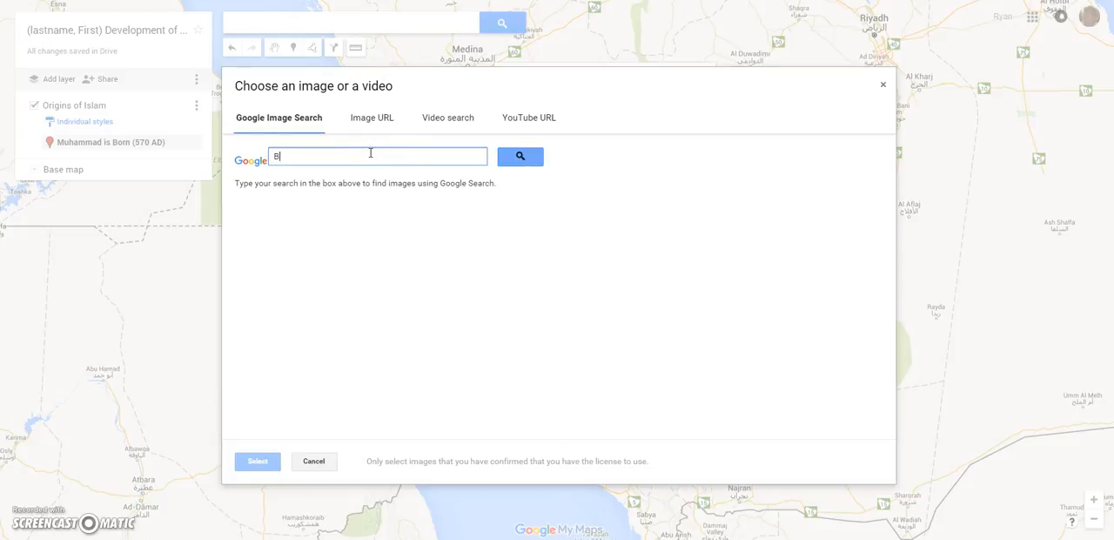
{"action": "type", "text": "irth of Muhammad"}
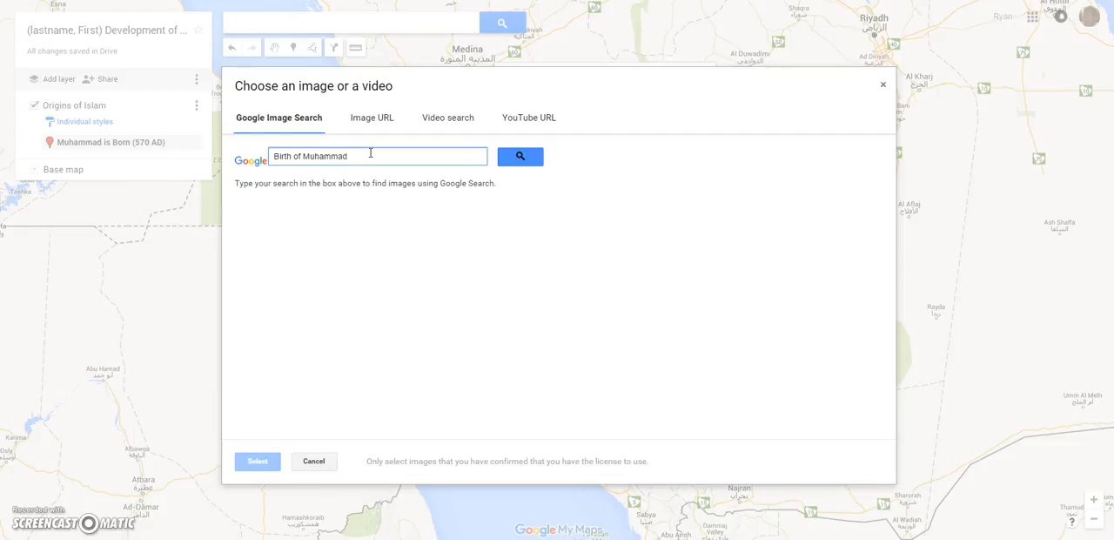
{"action": "key", "text": "Return"}
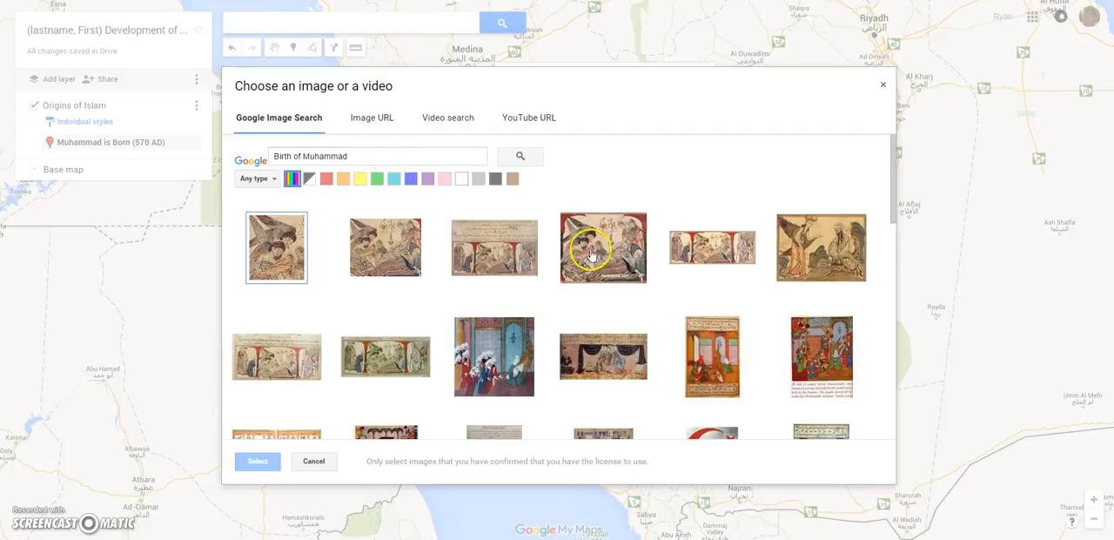
- Attach the "Muhammad's birth - myth" image from the search results to the marker and save the marker
{"action": "left_click_drag", "start_coordinate": [892, 165], "coordinate": [892, 218]}
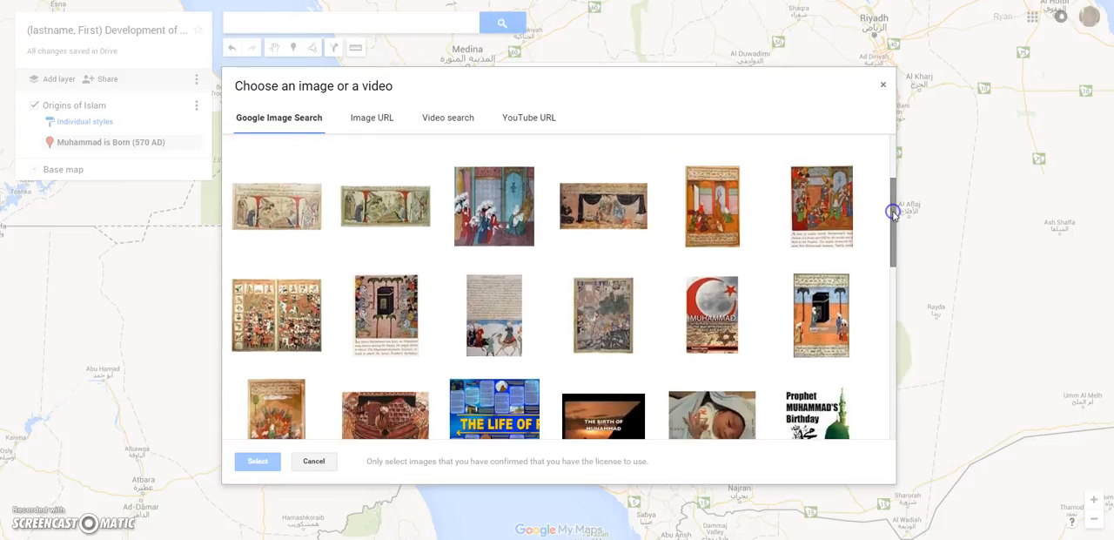
{"action": "left_click", "coordinate": [420, 302]}
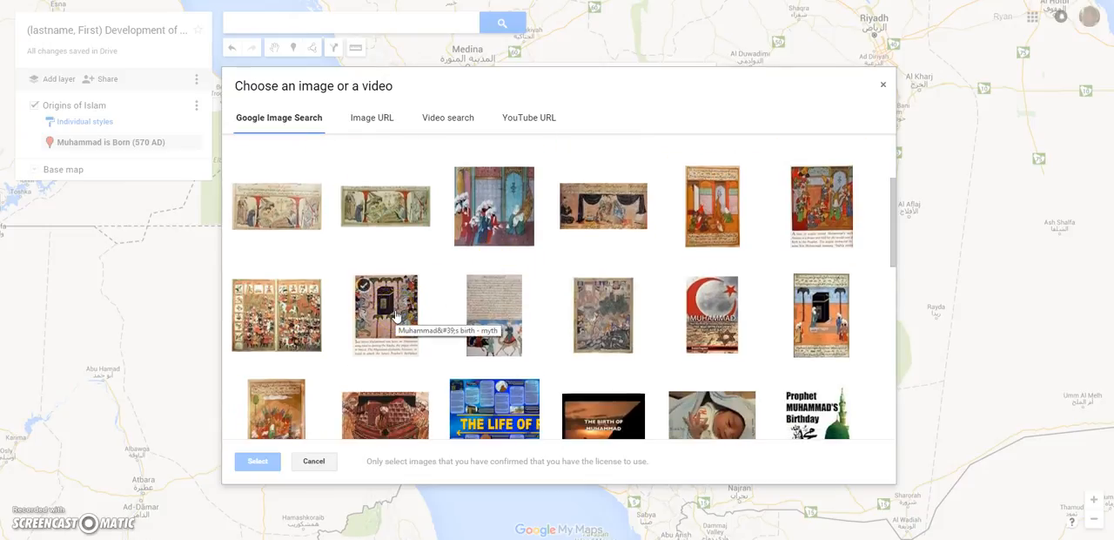
{"action": "left_click", "coordinate": [396, 315]}
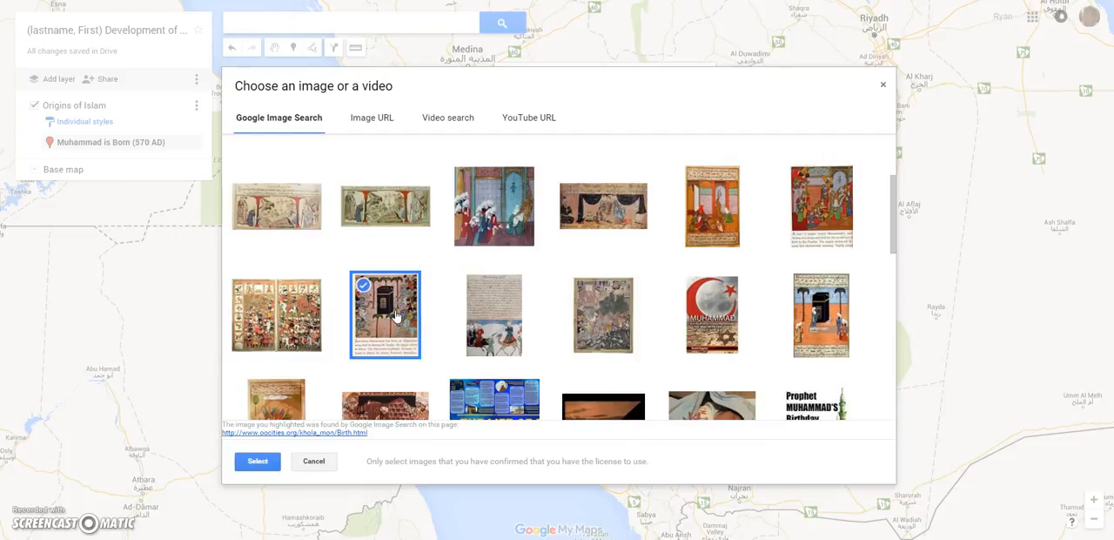
{"action": "left_click", "coordinate": [264, 464]}
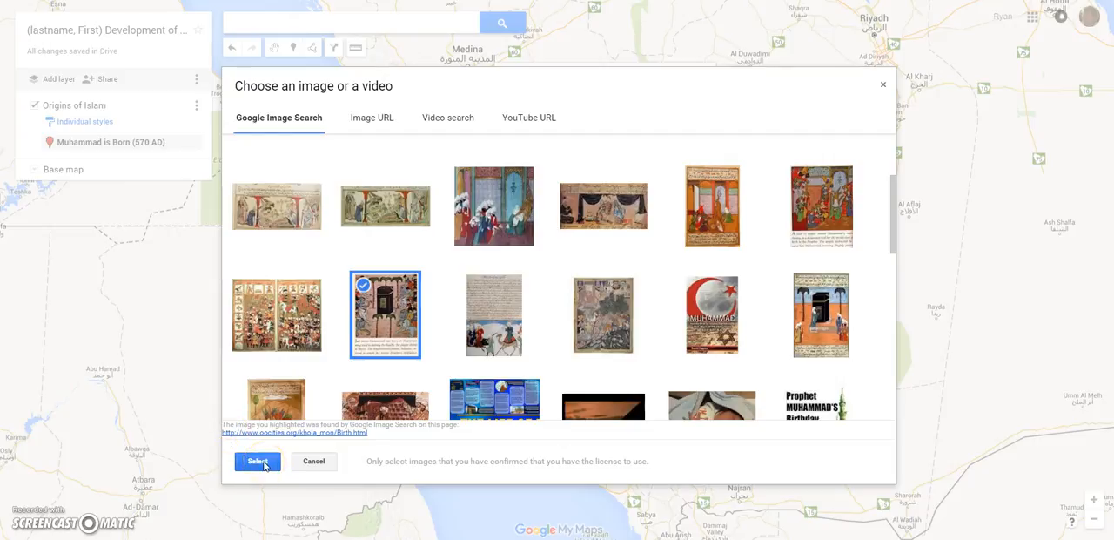
{"action": "left_click", "coordinate": [264, 463]}
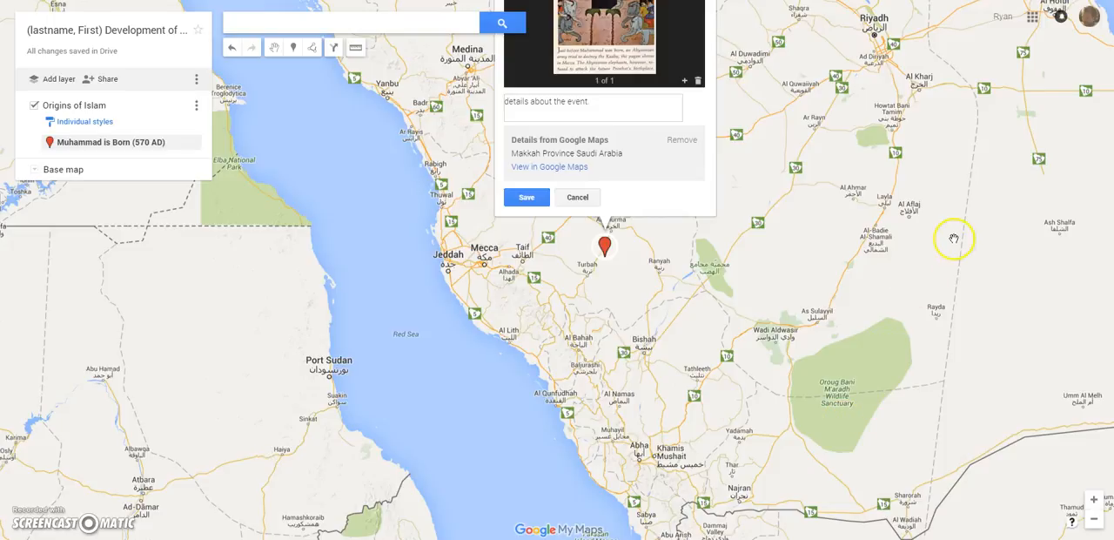
{"action": "left_click_drag", "start_coordinate": [945, 142], "coordinate": [944, 250]}
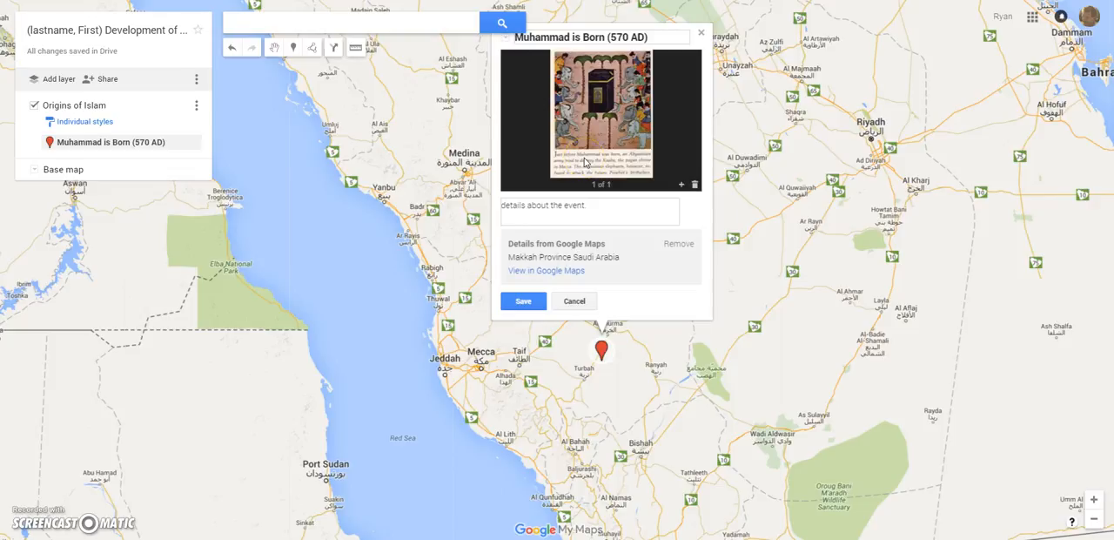
{"action": "left_click", "coordinate": [523, 302]}
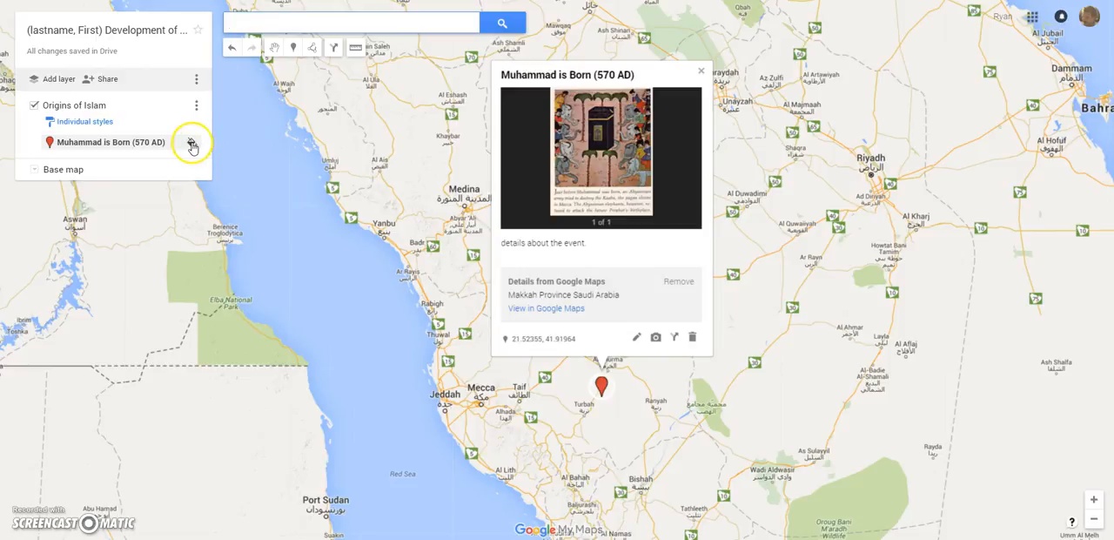
- Change the "Muhammad is Born (570 AD)" marker's icon to the baby figure from the Business icons and close its info card
{"action": "left_click", "coordinate": [194, 141]}
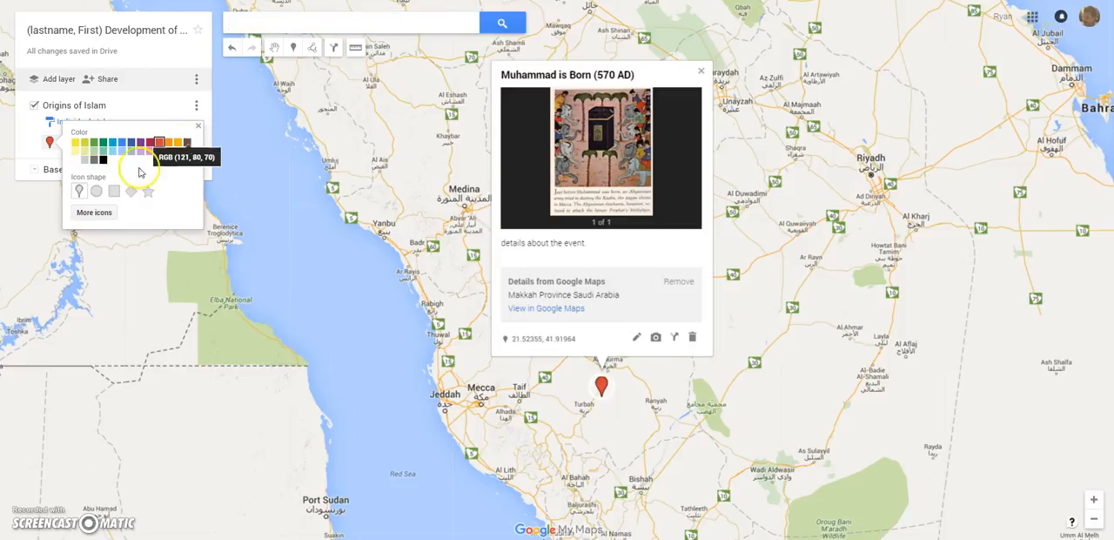
{"action": "left_click", "coordinate": [93, 212]}
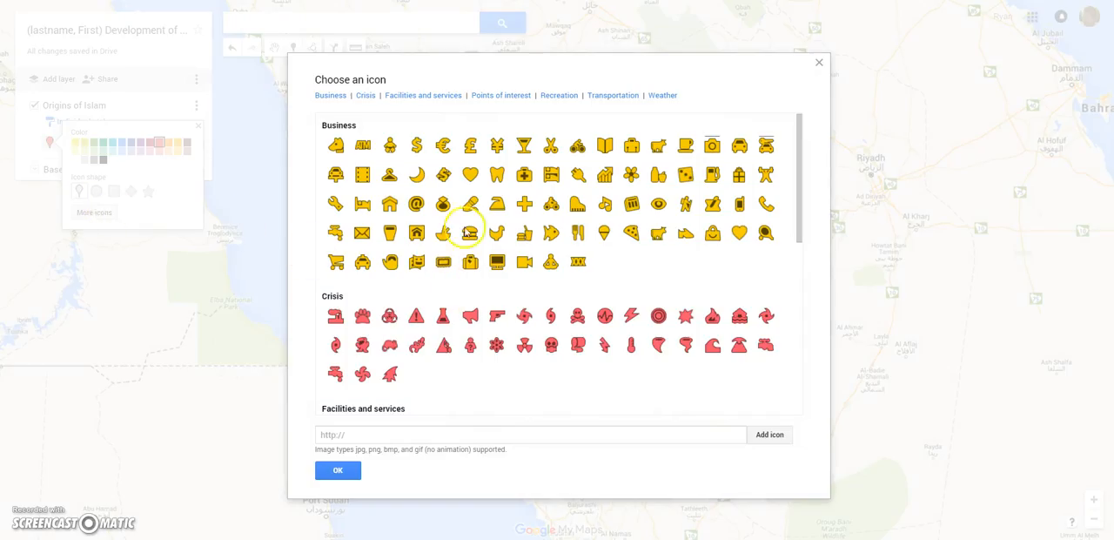
{"action": "left_click", "coordinate": [416, 150]}
{"action": "left_click", "coordinate": [389, 146]}
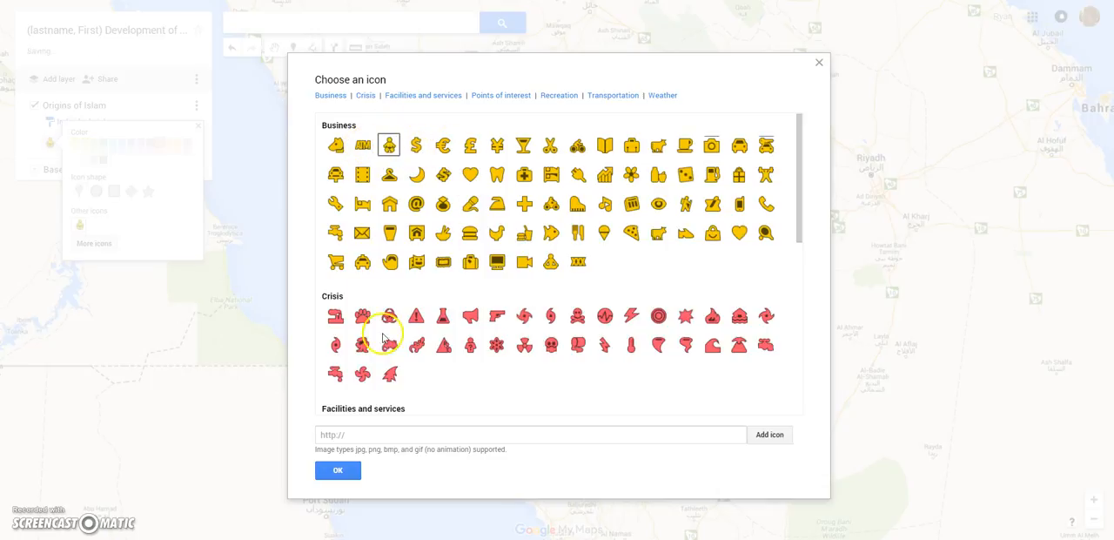
{"action": "left_click", "coordinate": [334, 475]}
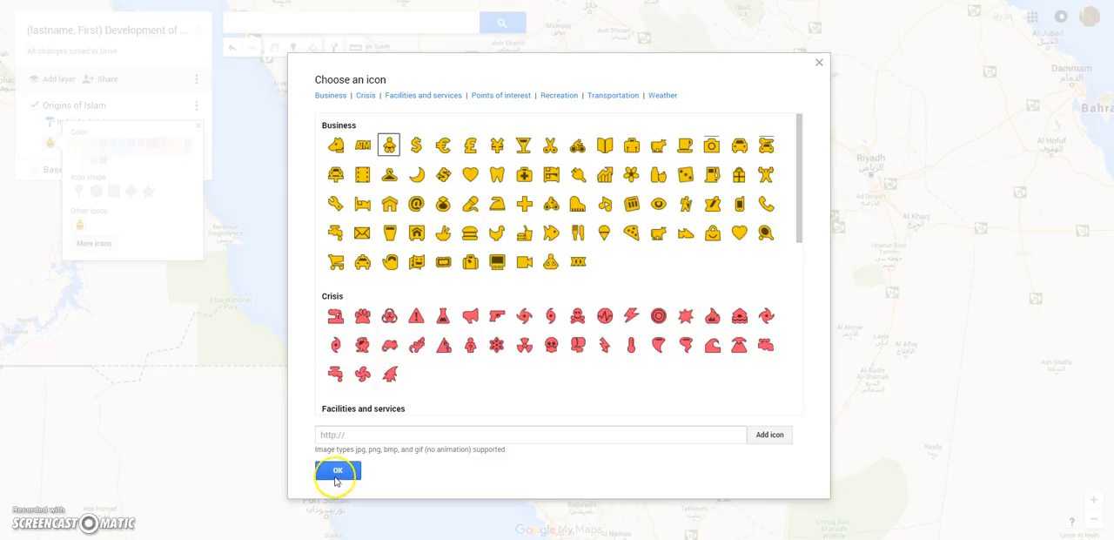
{"action": "left_click", "coordinate": [335, 474]}
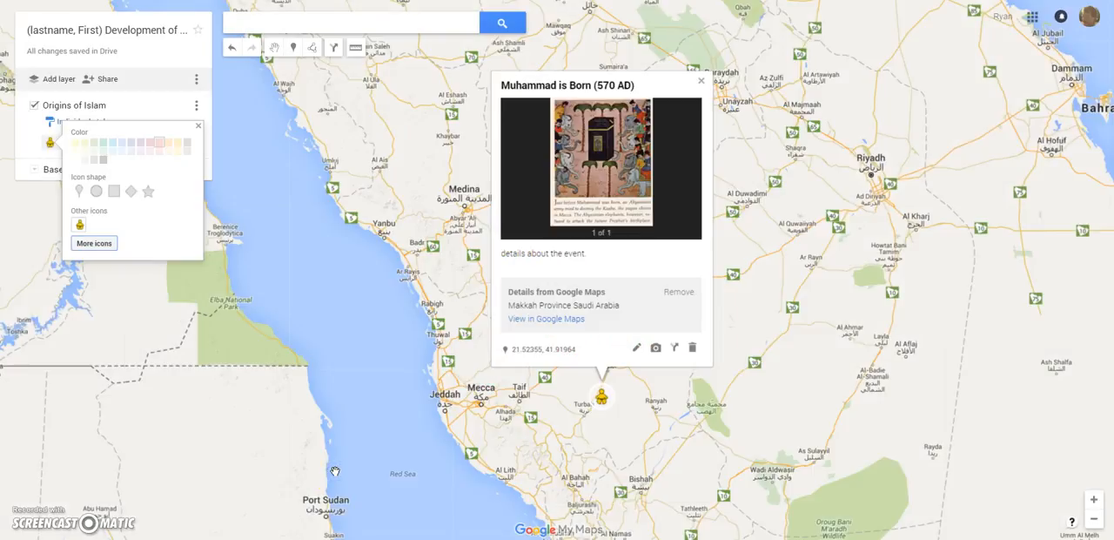
{"action": "left_click", "coordinate": [703, 82]}
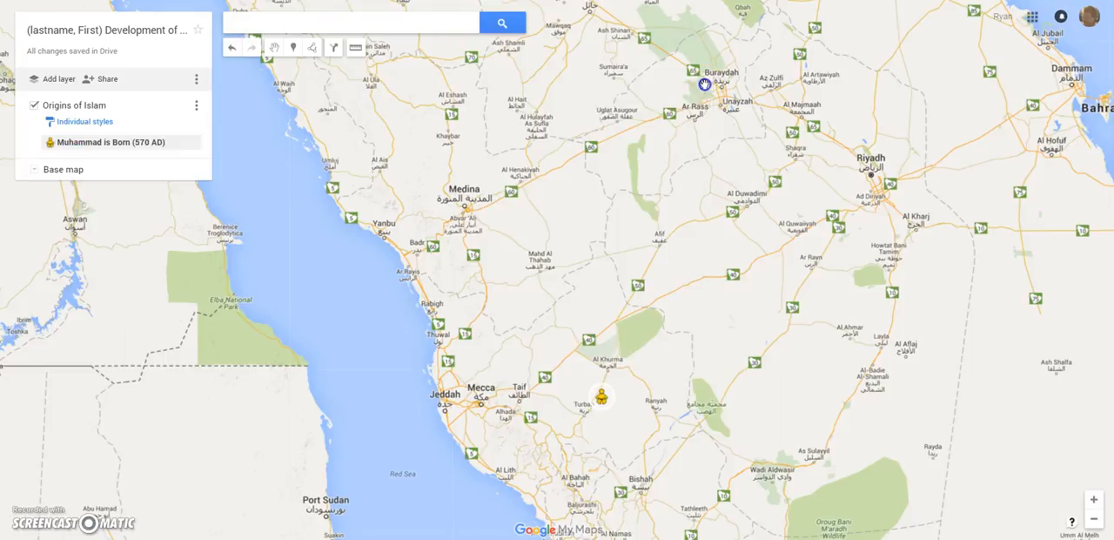
- Search the map for Yathrib and add the found place, Medina, to the Origins of Islam layer
{"action": "left_click", "coordinate": [345, 23]}
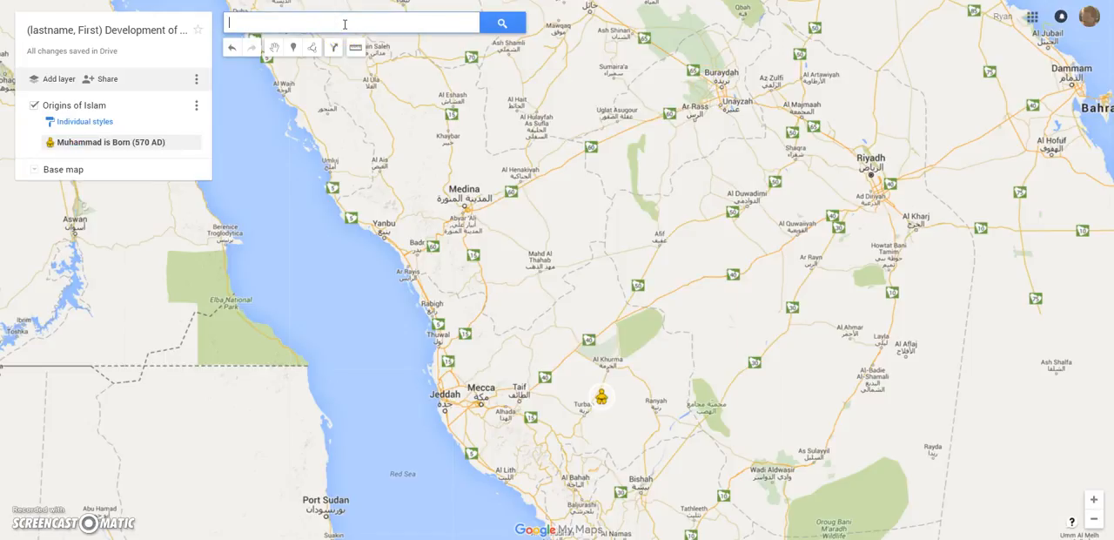
{"action": "type", "text": "Yathrib"}
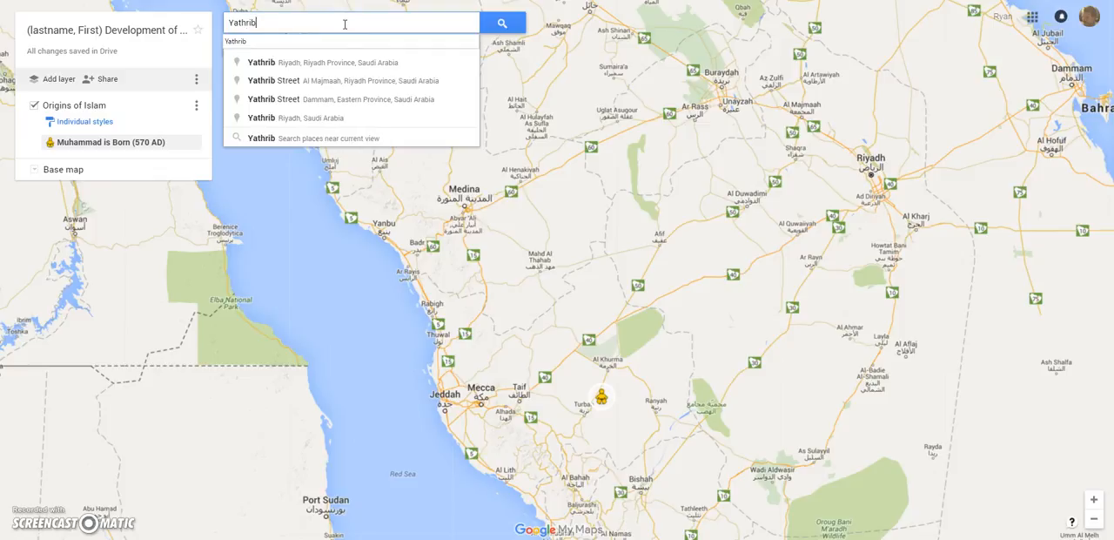
{"action": "key", "text": "Return"}
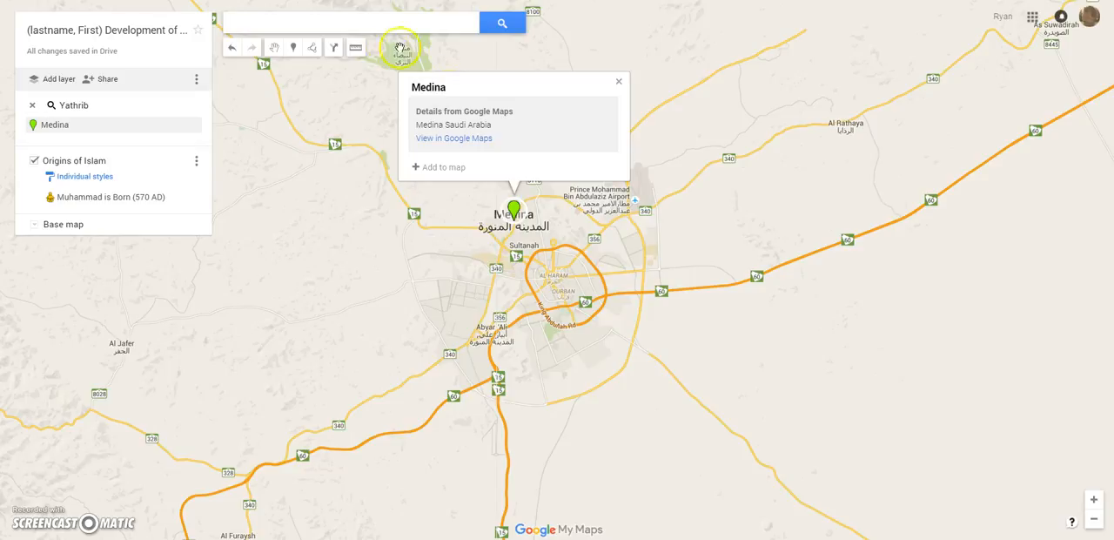
{"action": "left_click", "coordinate": [515, 215]}
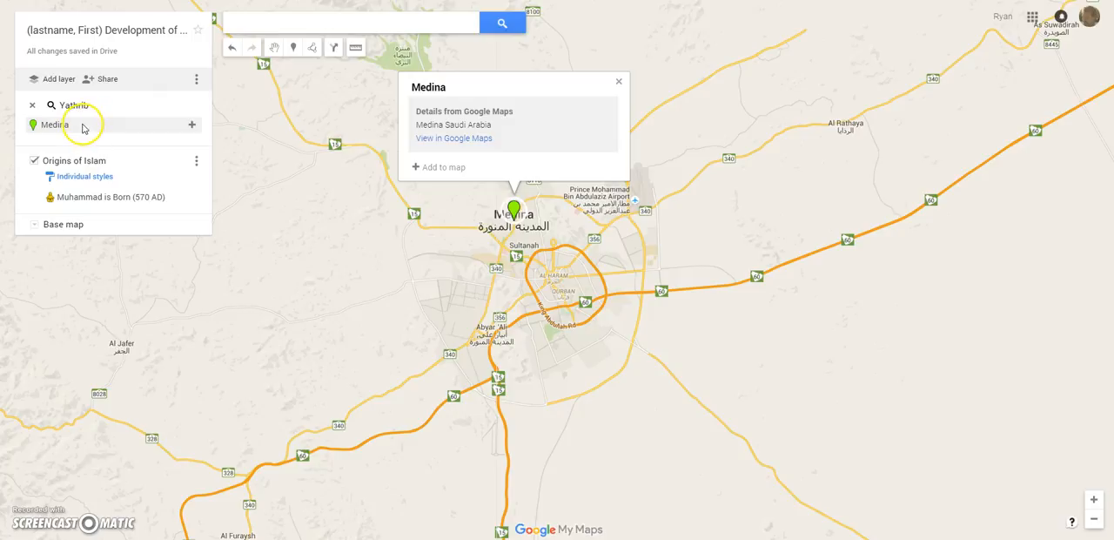
{"action": "left_click", "coordinate": [192, 124]}
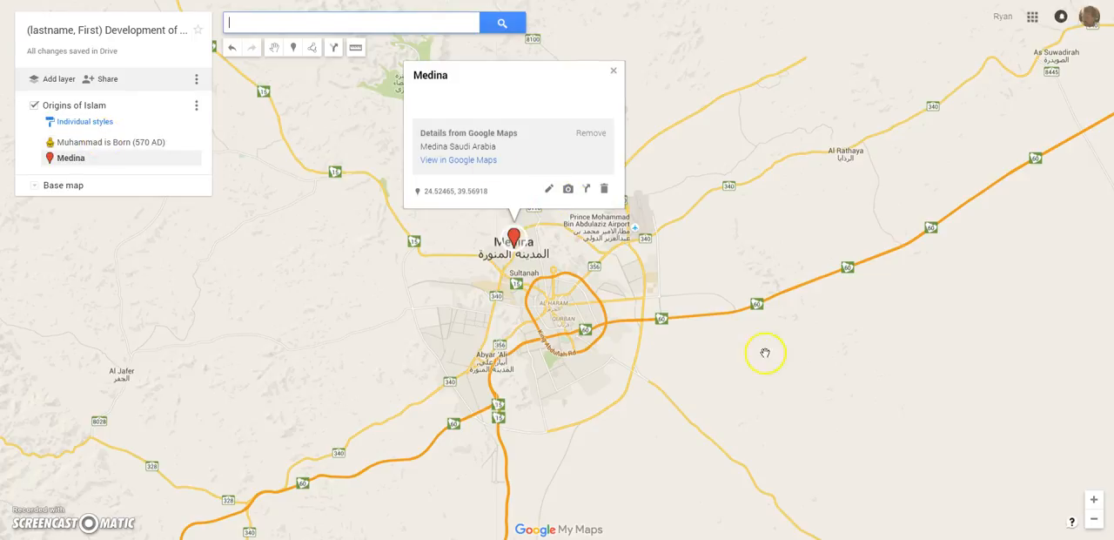
- Dismiss the Medina info card and zoom out until both the Medina and "Muhammad is Born (570 AD)" markers are in view
{"action": "left_click_drag", "start_coordinate": [792, 383], "coordinate": [795, 341]}
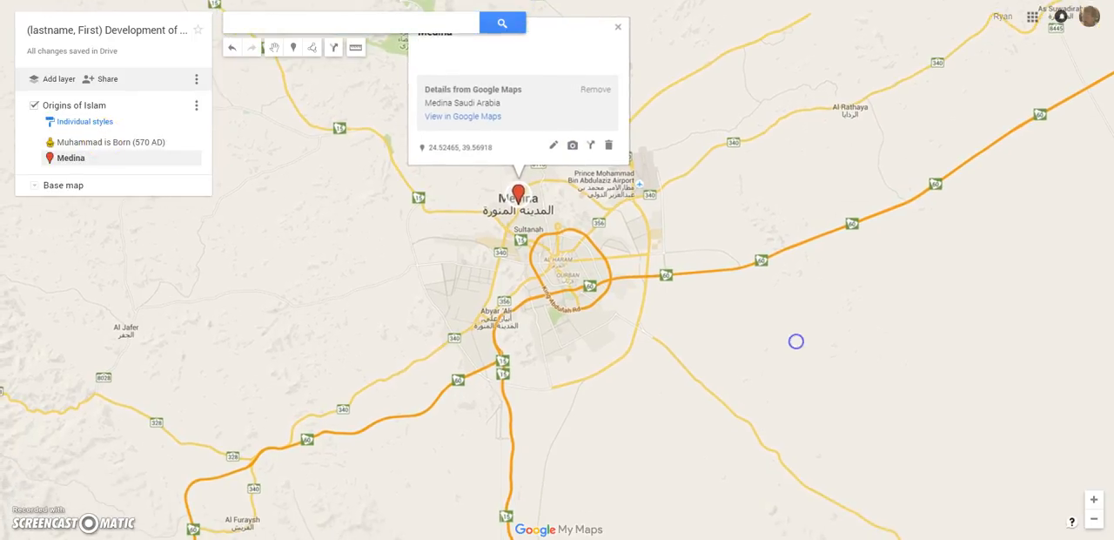
{"action": "left_click", "coordinate": [1094, 520]}
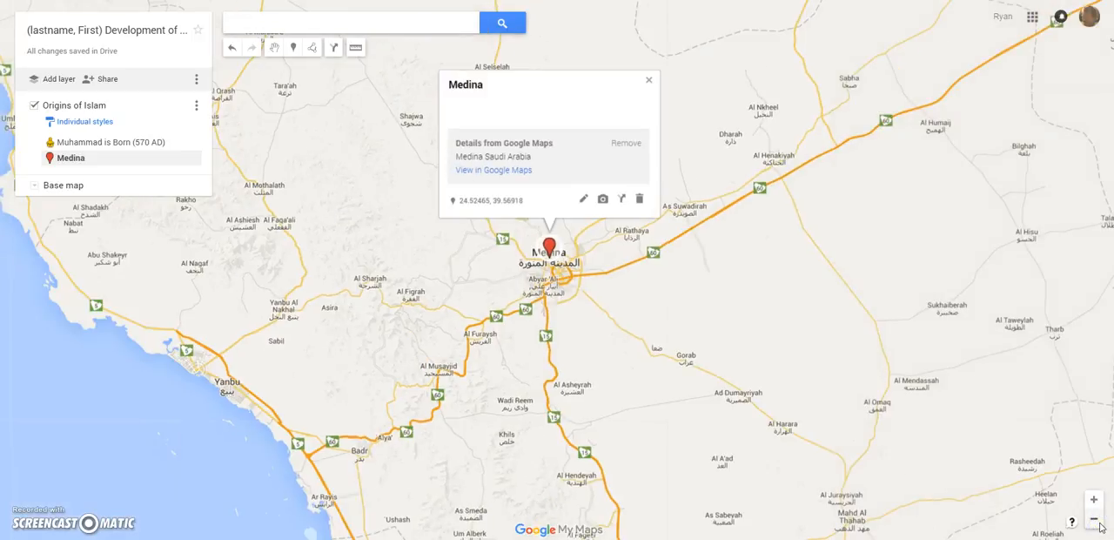
{"action": "left_click", "coordinate": [1094, 520]}
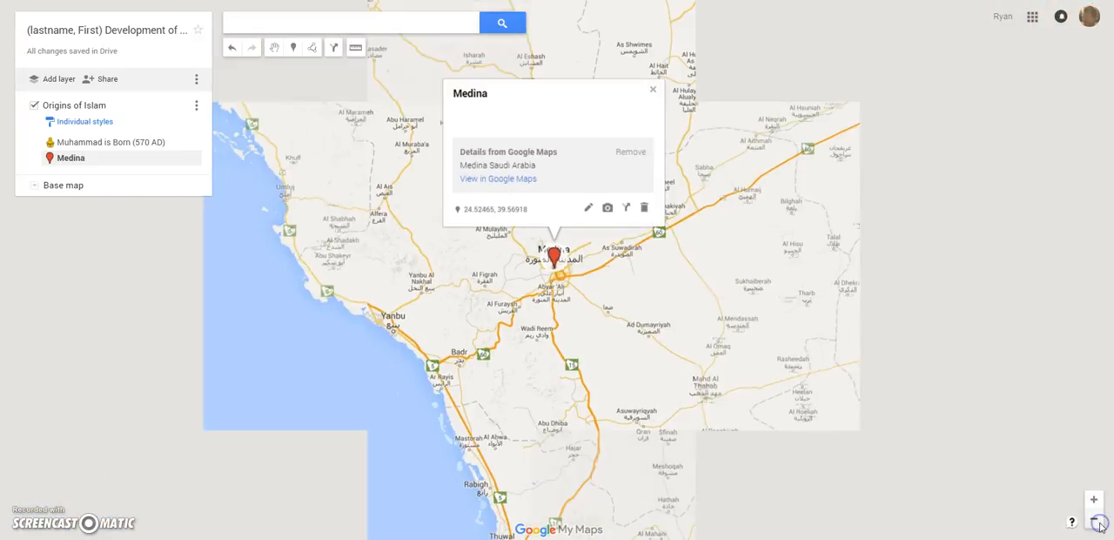
{"action": "left_click", "coordinate": [803, 418]}
{"action": "left_click_drag", "start_coordinate": [804, 419], "coordinate": [655, 231]}
{"action": "scroll", "coordinate": [655, 231], "scroll_direction": "up", "scroll_amount": 2}
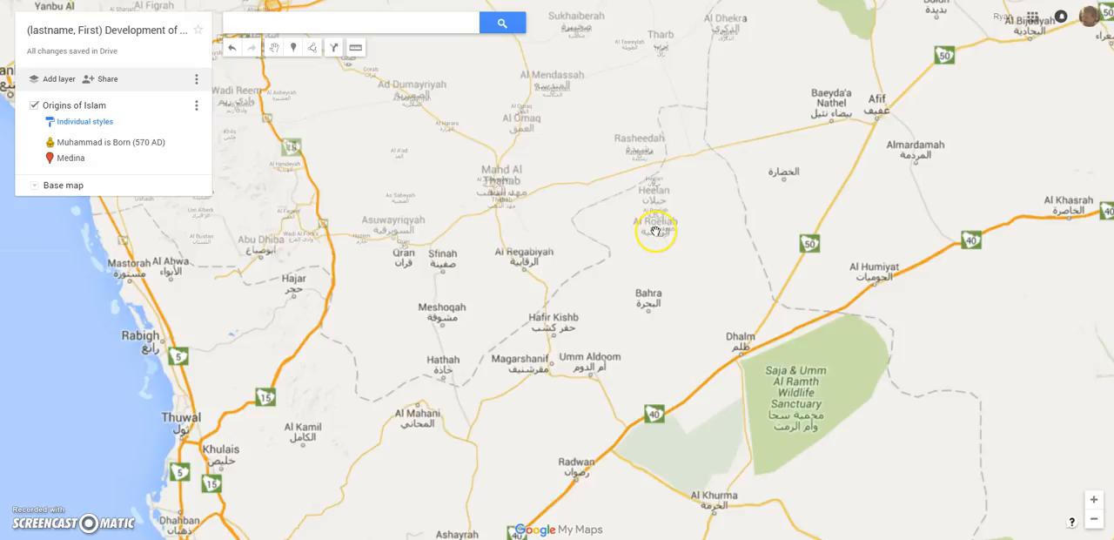
{"action": "left_click", "coordinate": [1099, 522]}
{"action": "left_click", "coordinate": [1100, 522]}
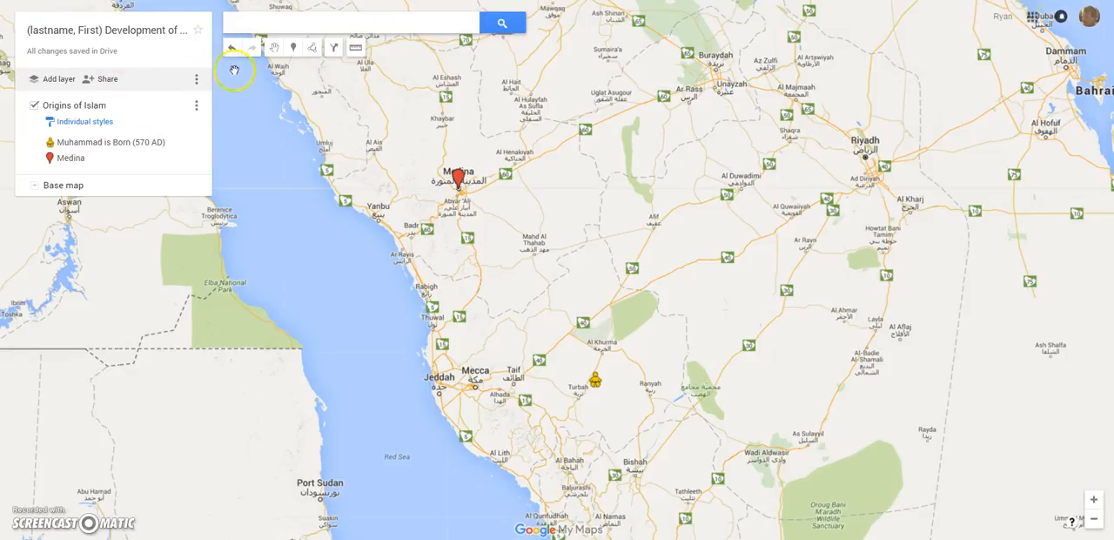
- Draw a straight line from the "Muhammad is Born (570 AD)" marker to the Medina marker, using the line or shape option
{"action": "left_click", "coordinate": [315, 48]}
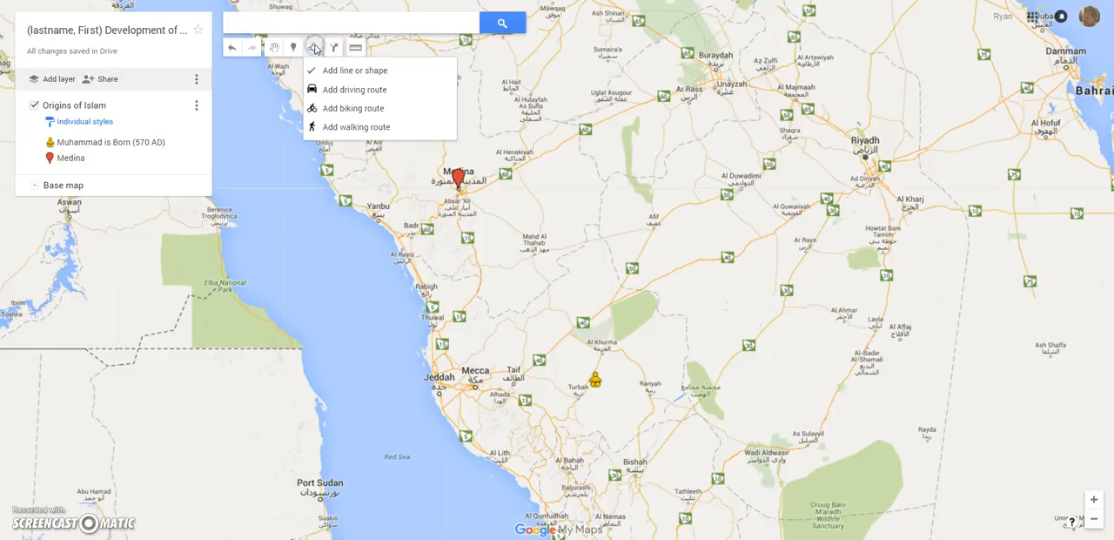
{"action": "left_click", "coordinate": [347, 75]}
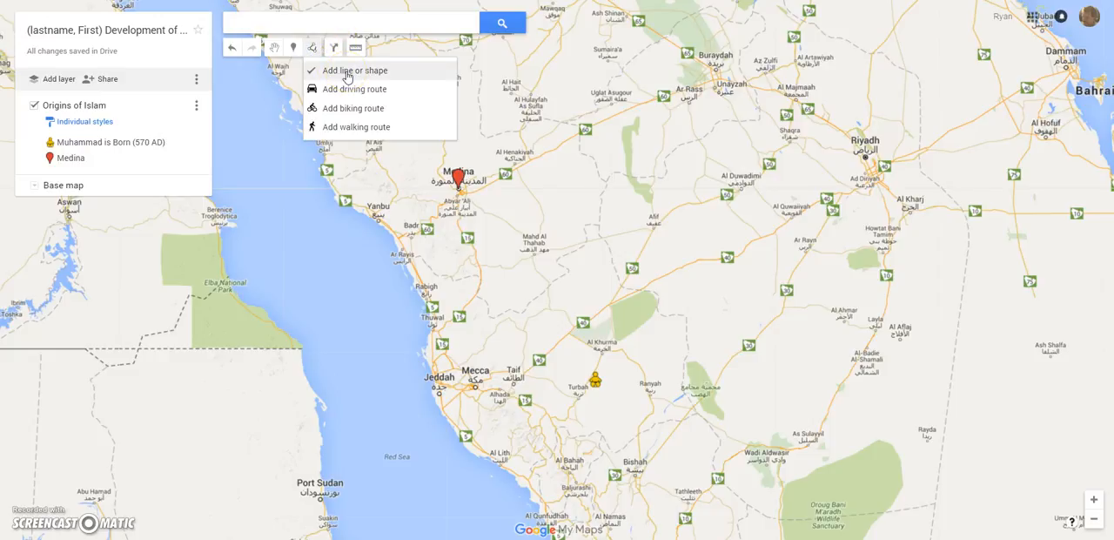
{"action": "left_click", "coordinate": [352, 129]}
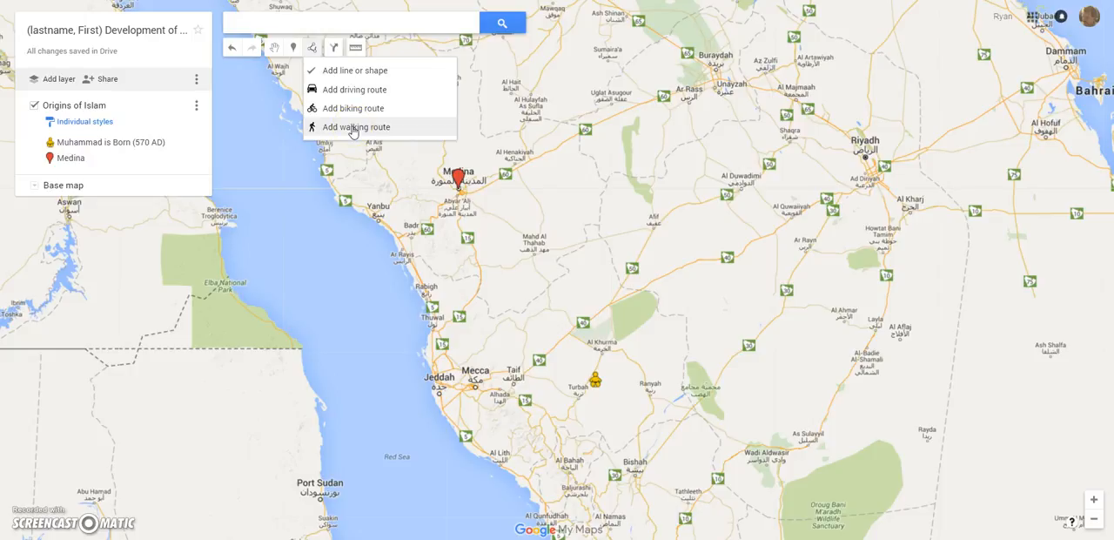
{"action": "left_click", "coordinate": [350, 75]}
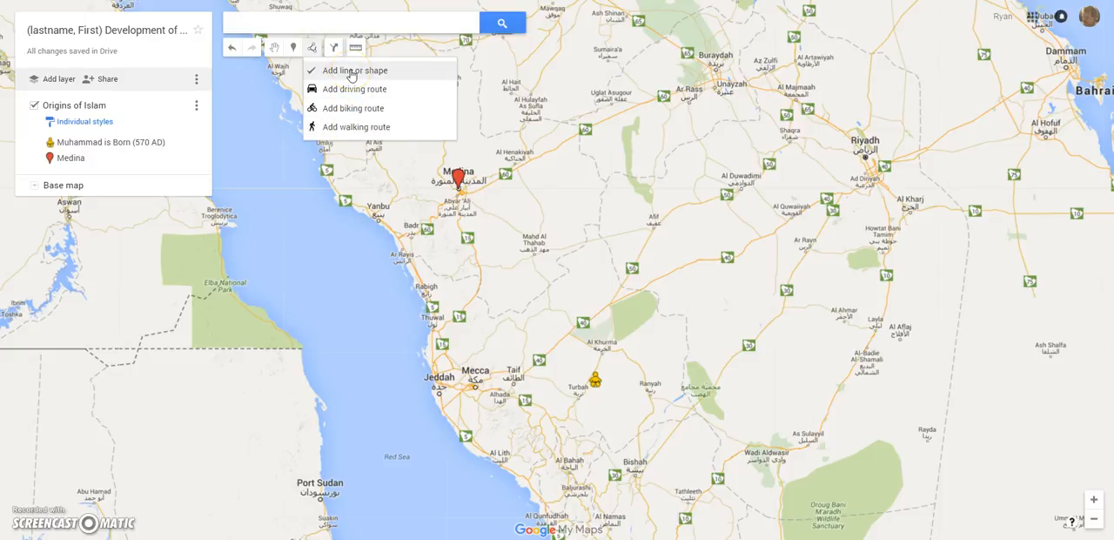
{"action": "left_click", "coordinate": [351, 75]}
{"action": "left_click", "coordinate": [597, 372]}
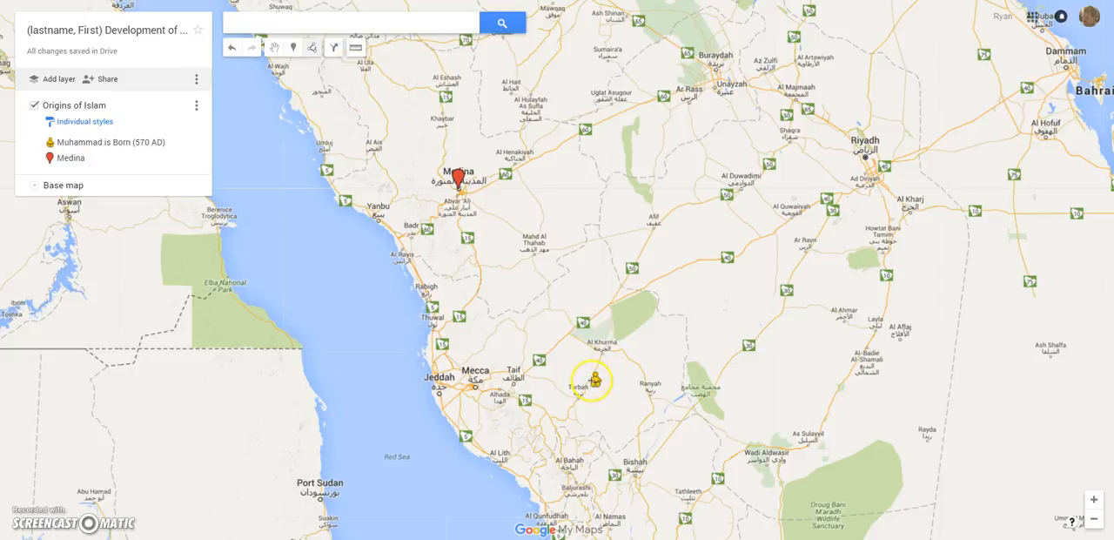
{"action": "left_click", "coordinate": [594, 382]}
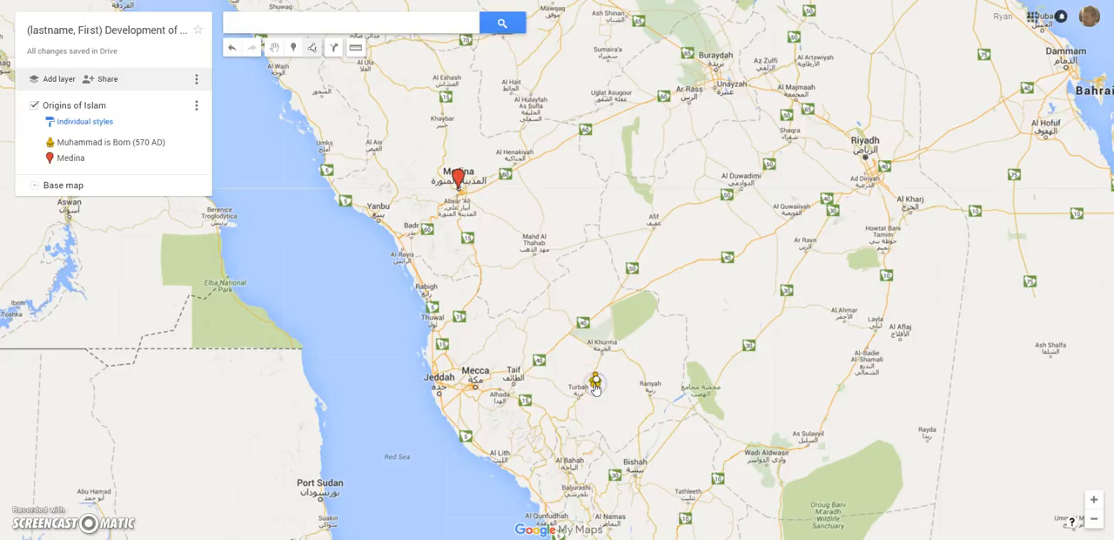
{"action": "left_click", "coordinate": [462, 189]}
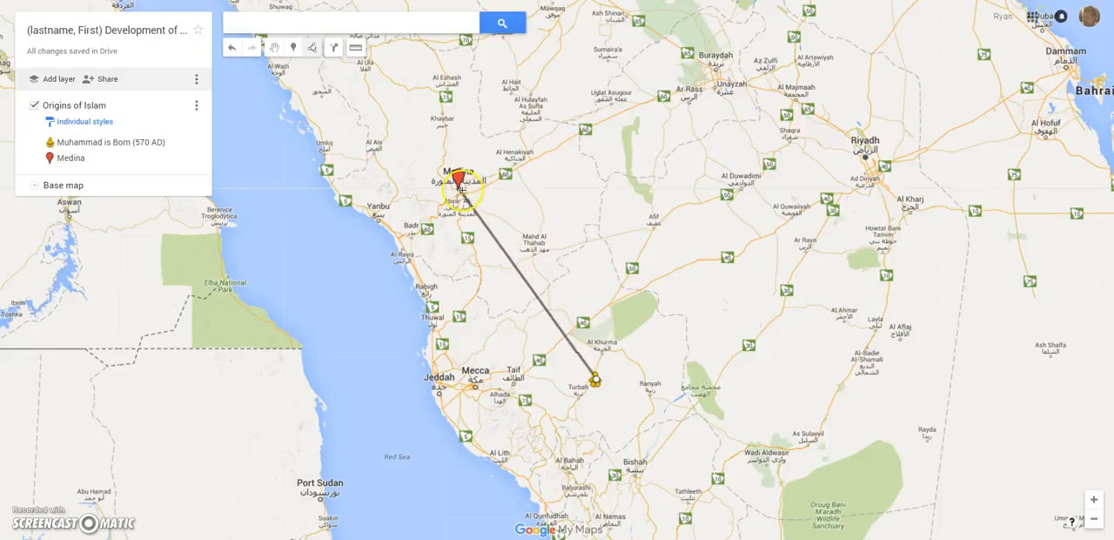
{"action": "left_click", "coordinate": [459, 188]}
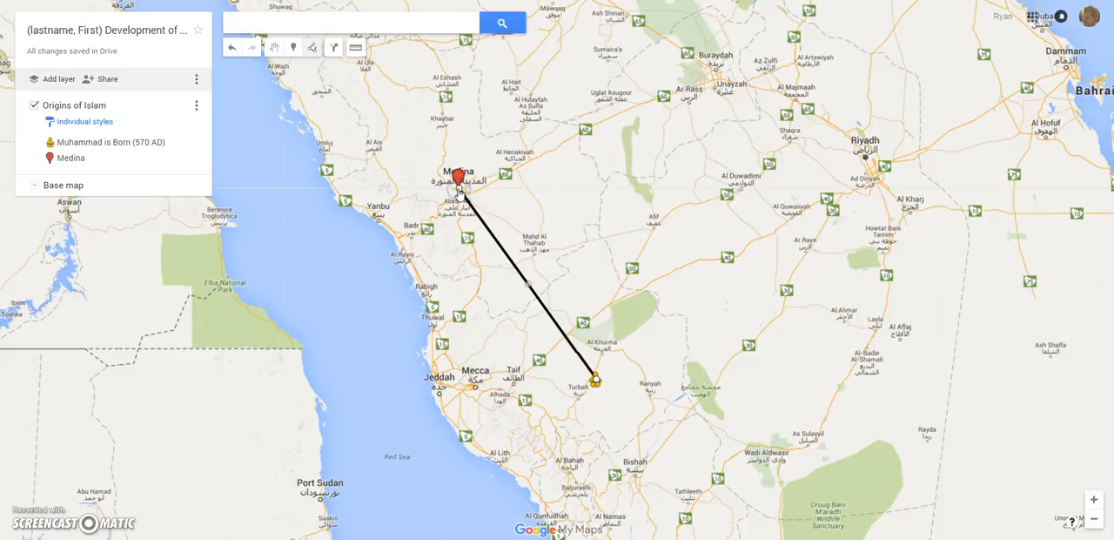
{"action": "left_click", "coordinate": [458, 174]}
{"action": "left_click", "coordinate": [459, 187]}
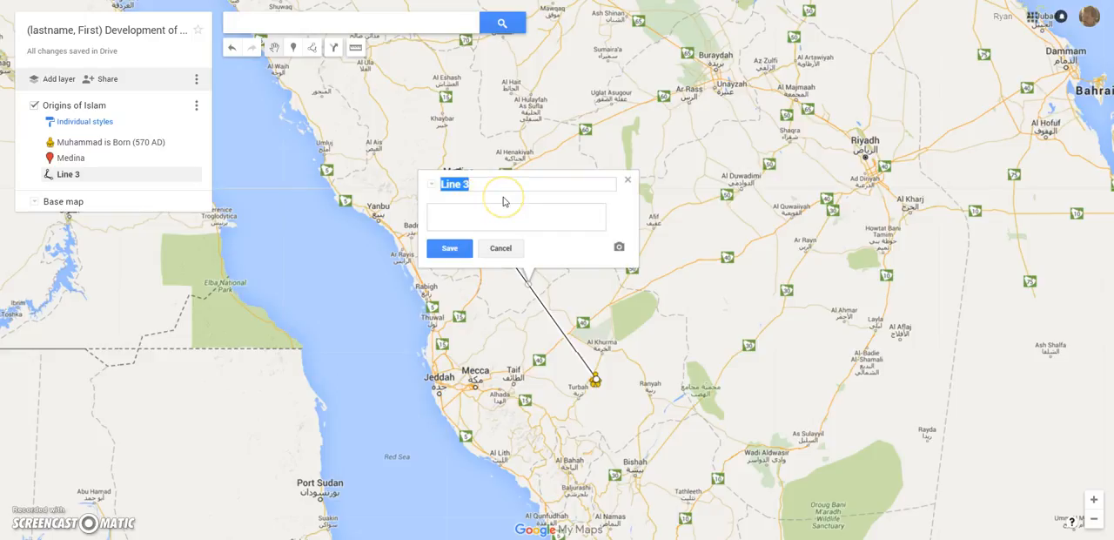
- Title the new line "1) Muhammad & Mom leave Mecca" and save it
{"action": "type", "text": "Muhammad & Mom leave Mecca"}
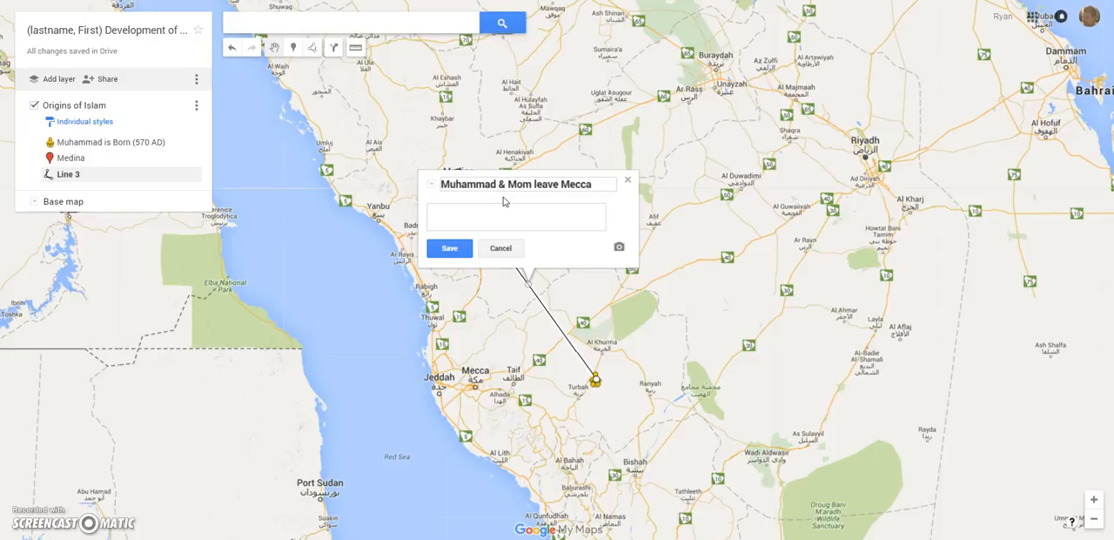
{"action": "left_click", "coordinate": [462, 224]}
{"action": "left_click", "coordinate": [445, 184]}
{"action": "type", "text": "1)"}
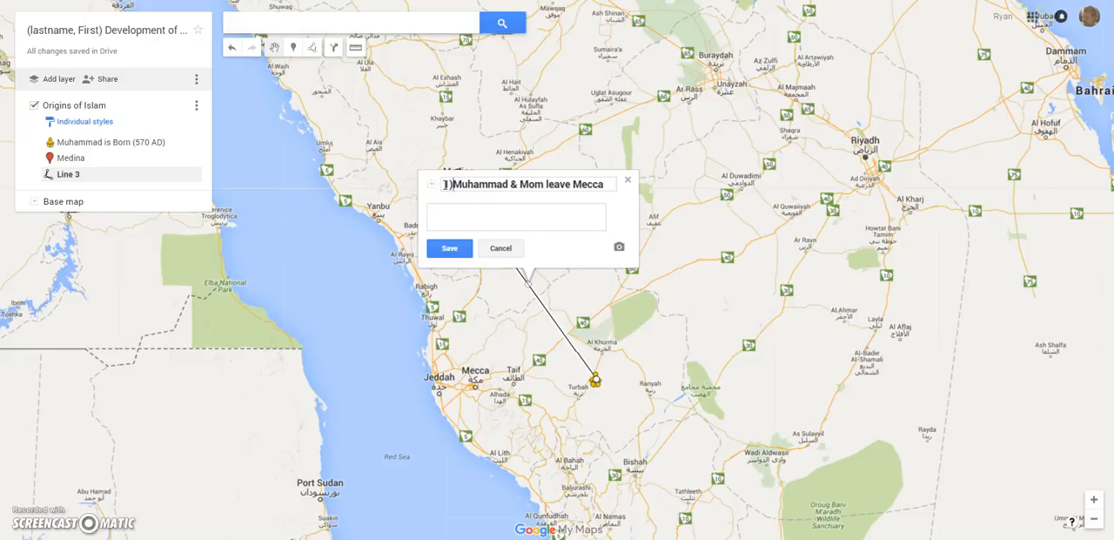
{"action": "left_click", "coordinate": [448, 249]}
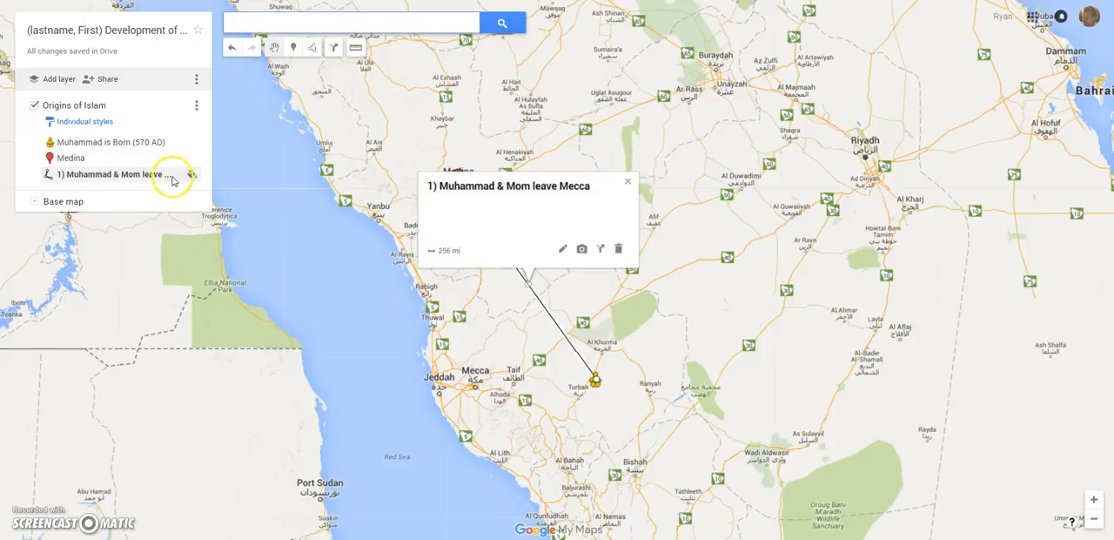
- Recolour the "1) Muhammad & Mom leave Mecca" line purple, make it slightly thicker, and close its info card
{"action": "left_click", "coordinate": [192, 174]}
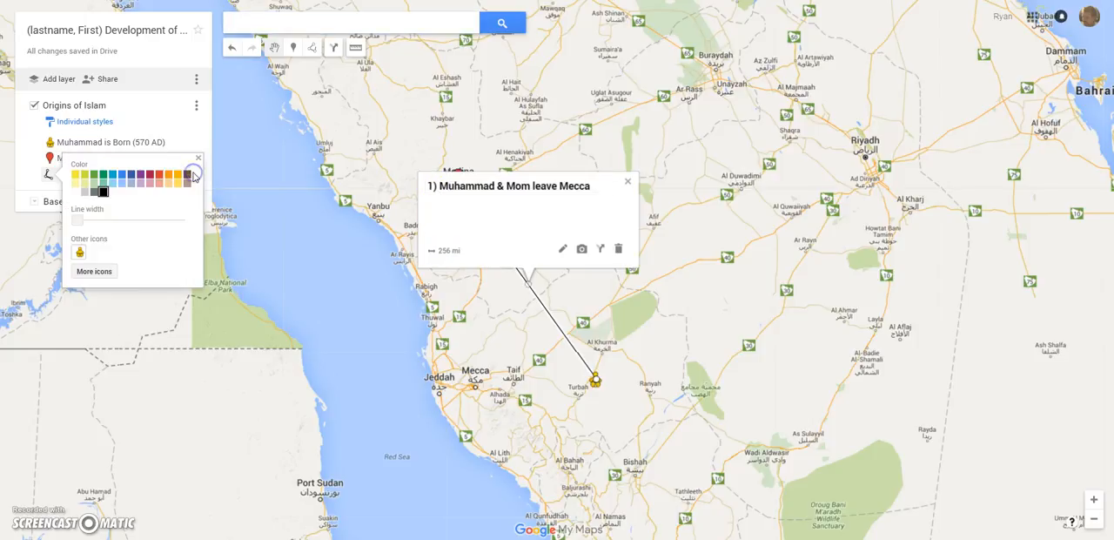
{"action": "left_click", "coordinate": [136, 176]}
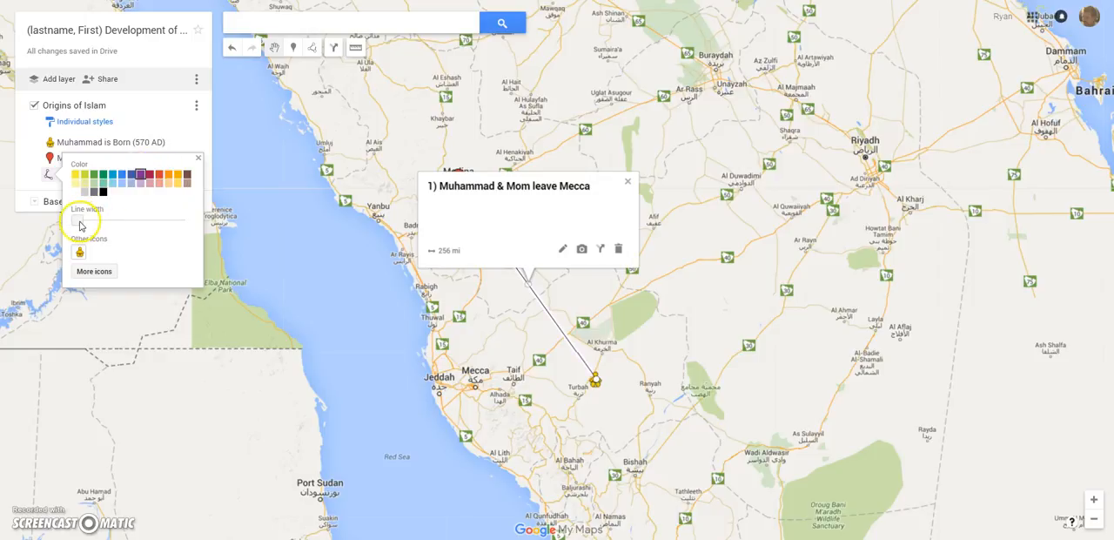
{"action": "mouse_move", "coordinate": [82, 223]}
{"action": "left_mouse_down"}
{"action": "mouse_move", "coordinate": [190, 230]}
{"action": "mouse_move", "coordinate": [88, 218]}
{"action": "left_mouse_up"}
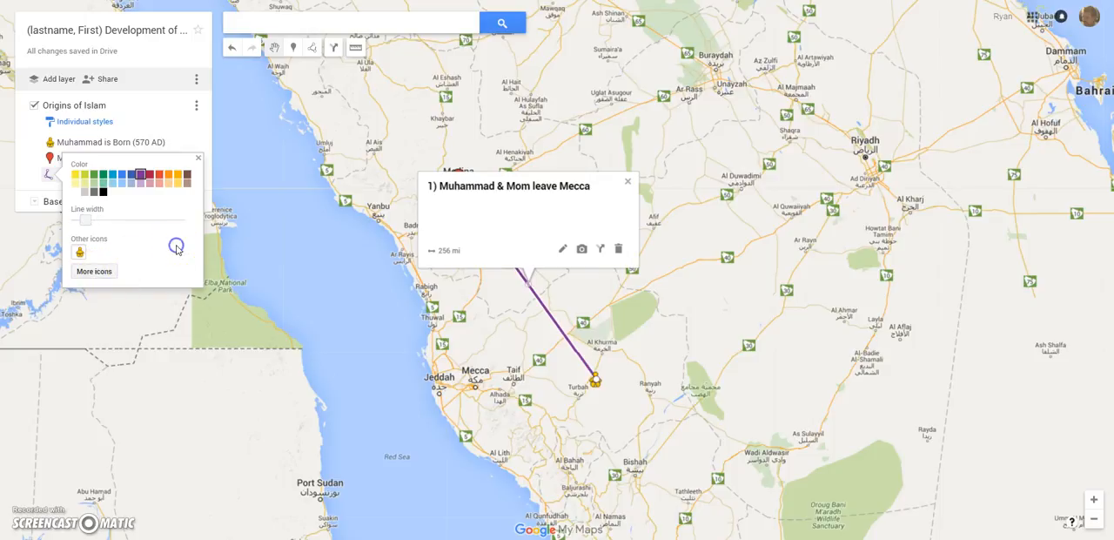
{"action": "left_click", "coordinate": [199, 158]}
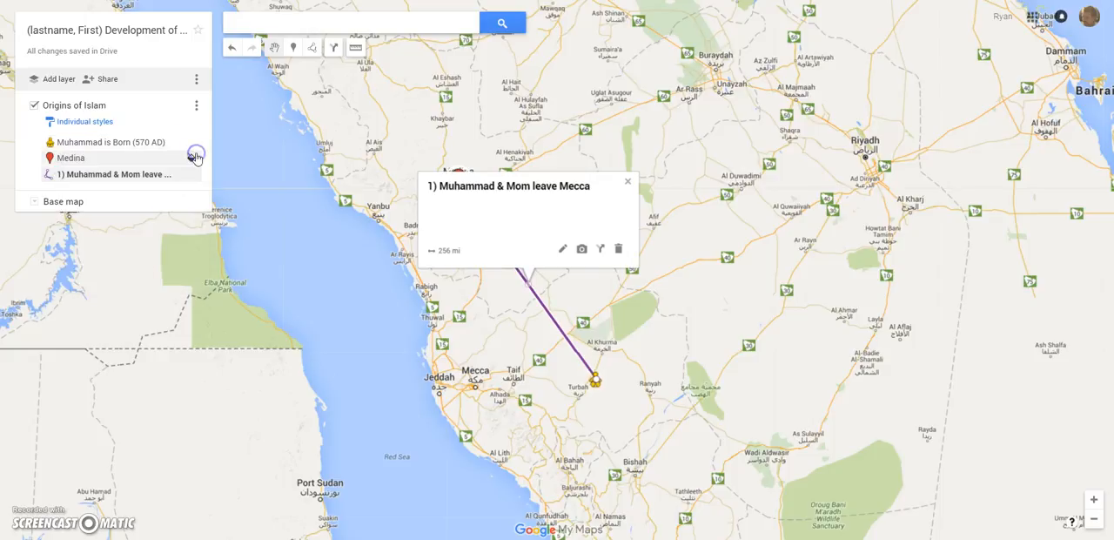
{"action": "left_click", "coordinate": [627, 184]}
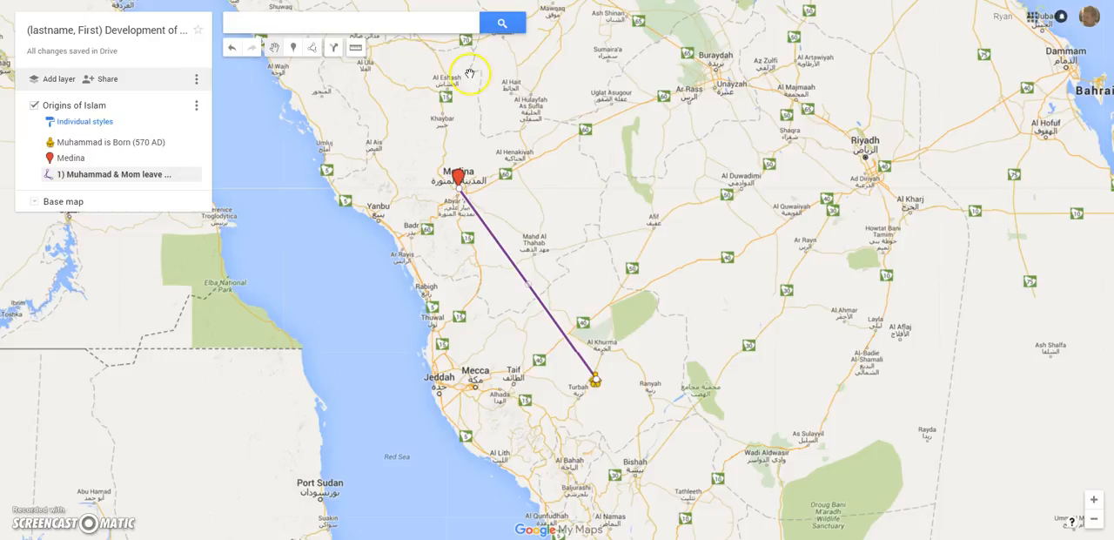
- Draw a closed five-cornered shape of about 115,450 sq mi around Medina and Mecca, and save it with its default title
{"action": "left_click", "coordinate": [309, 49]}
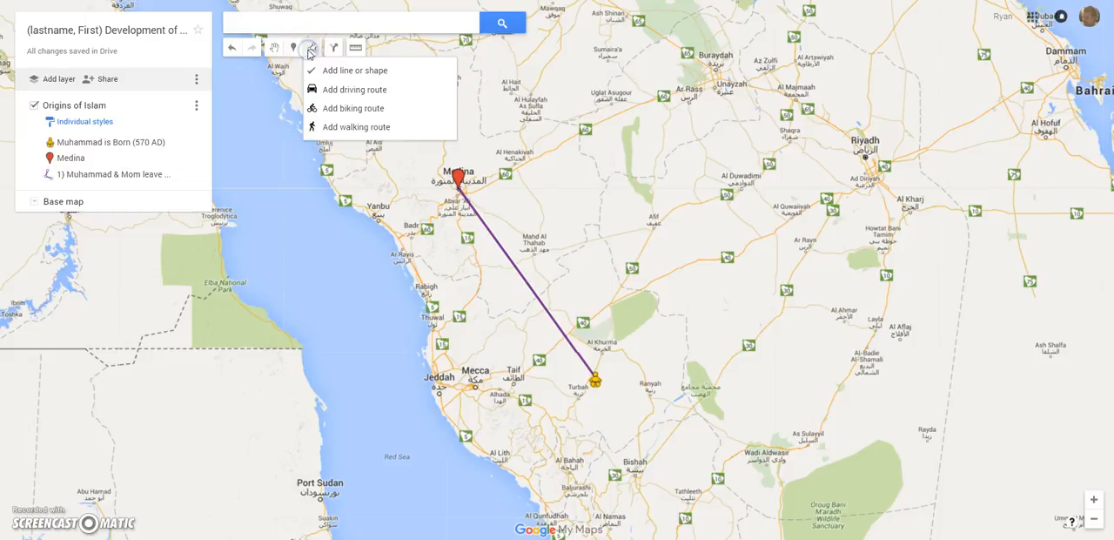
{"action": "left_click", "coordinate": [333, 72]}
{"action": "left_click", "coordinate": [420, 132]}
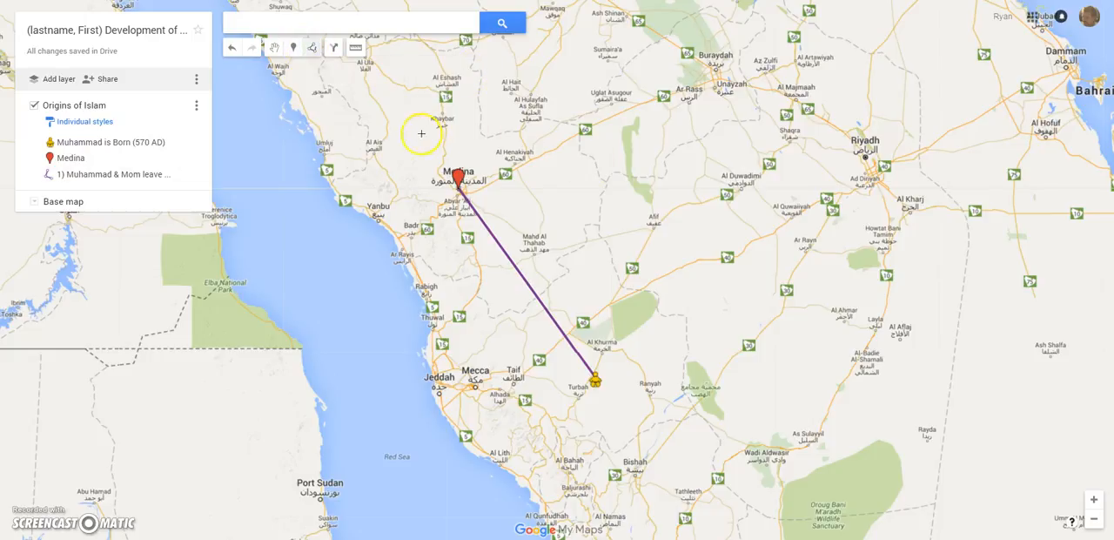
{"action": "left_click", "coordinate": [613, 114]}
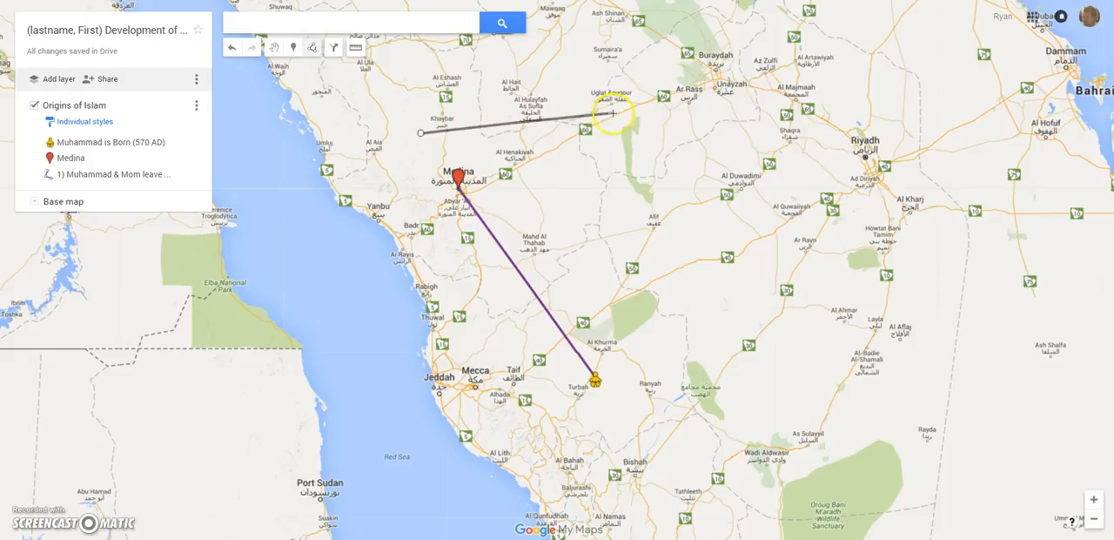
{"action": "left_click", "coordinate": [774, 285]}
{"action": "left_click", "coordinate": [672, 461]}
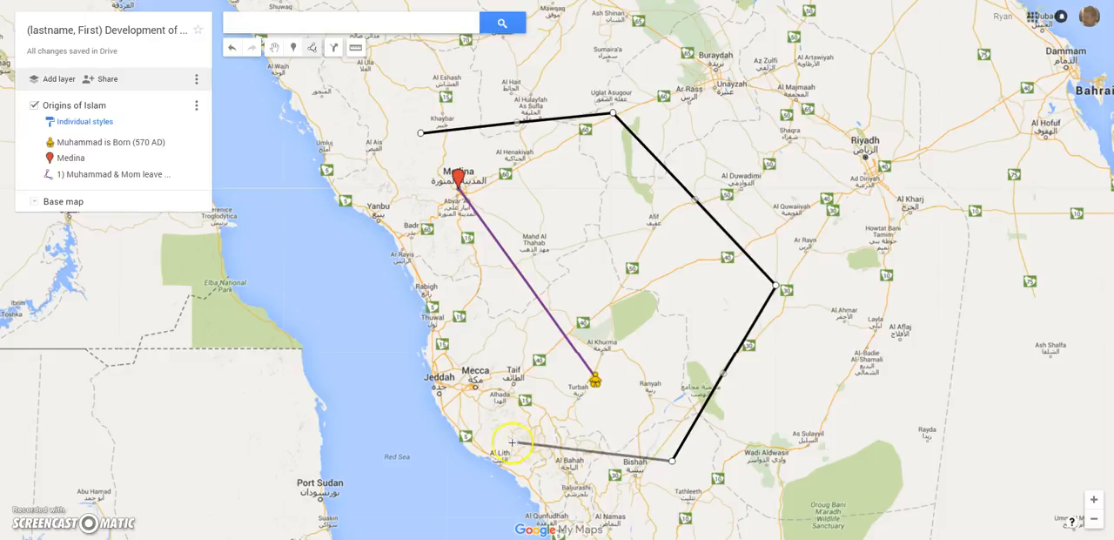
{"action": "left_click", "coordinate": [391, 539]}
{"action": "left_click", "coordinate": [392, 539]}
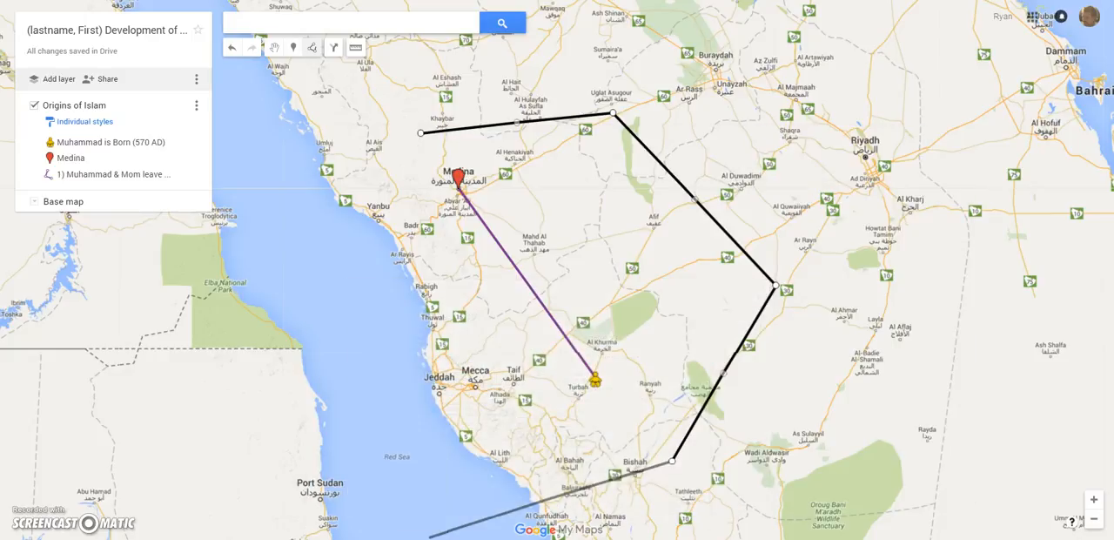
{"action": "left_click", "coordinate": [444, 476]}
{"action": "left_click", "coordinate": [421, 134]}
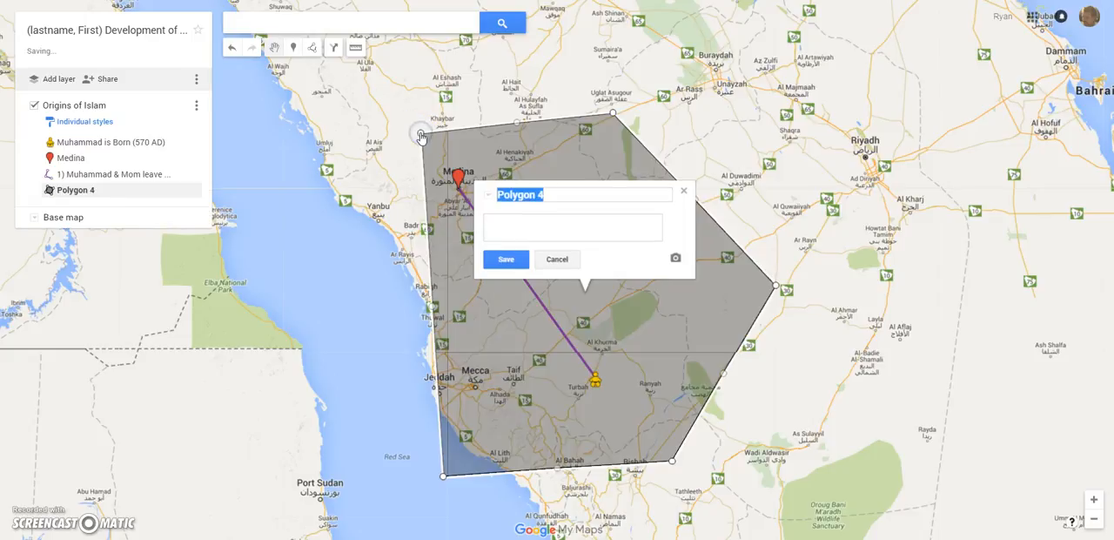
{"action": "left_click", "coordinate": [506, 260]}
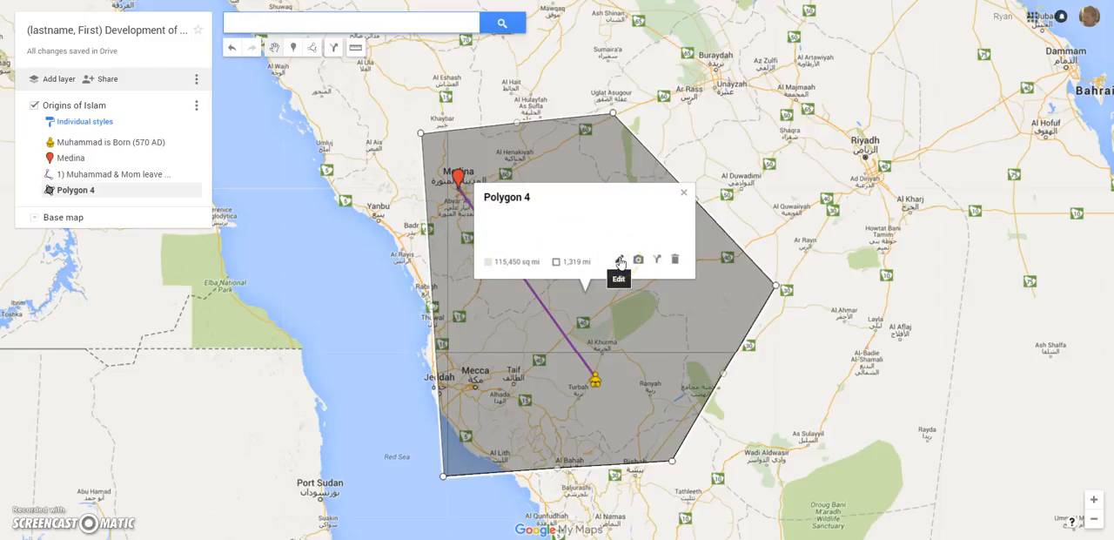
{"action": "left_click", "coordinate": [684, 198]}
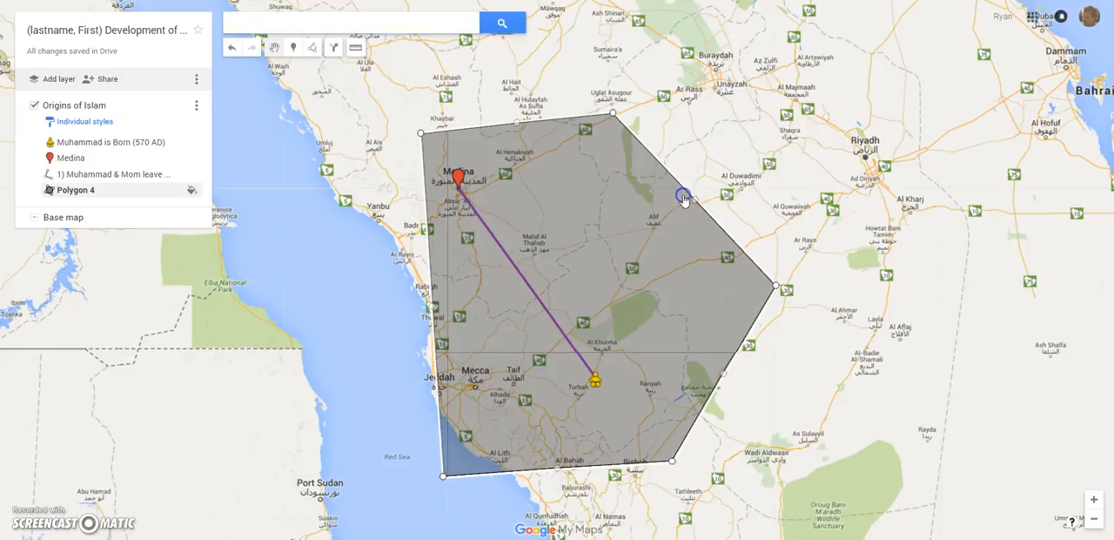
- Reopen the polygon's info card, view its editable title and description, and save without changing them
{"action": "left_click", "coordinate": [137, 192]}
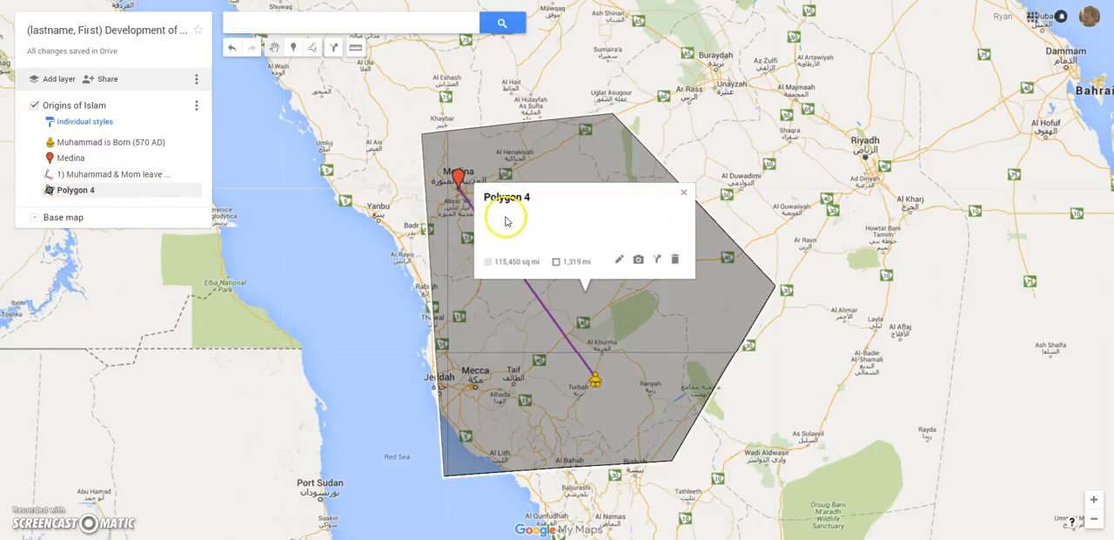
{"action": "scroll", "coordinate": [453, 209], "scroll_direction": "up", "scroll_amount": 1}
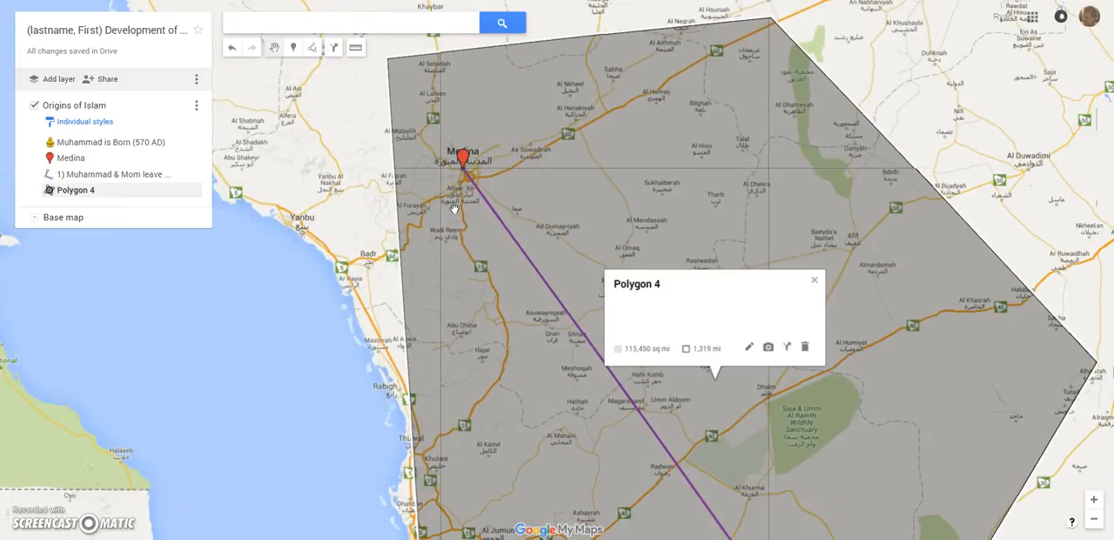
{"action": "left_click", "coordinate": [749, 346]}
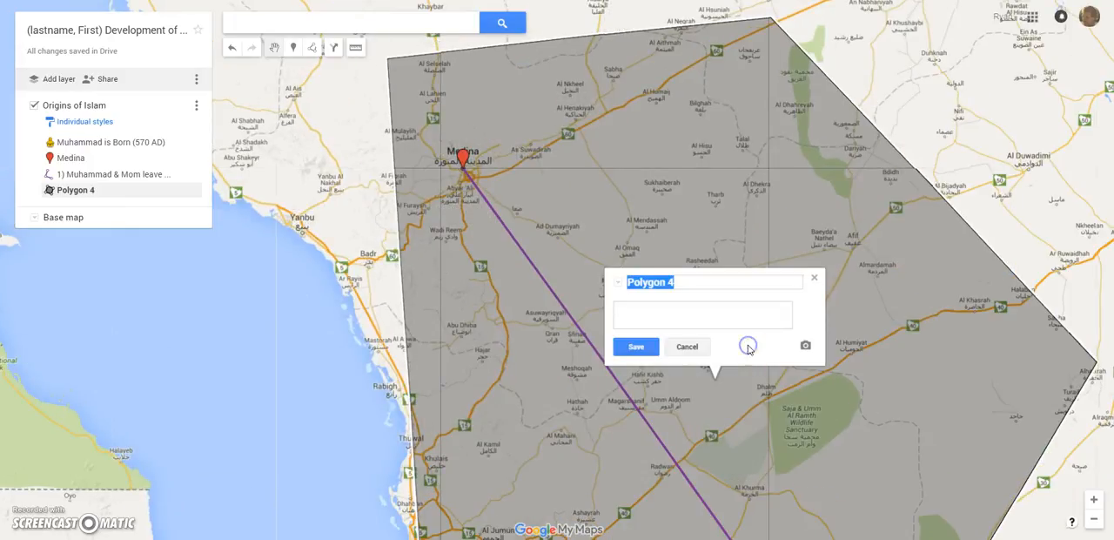
{"action": "left_click", "coordinate": [648, 347]}
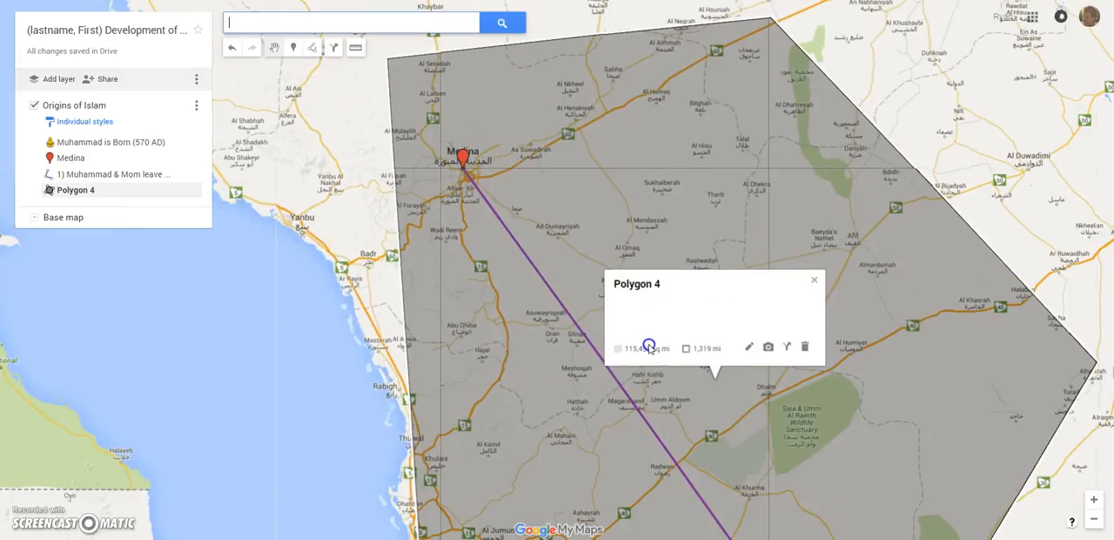
{"action": "left_click", "coordinate": [172, 189]}
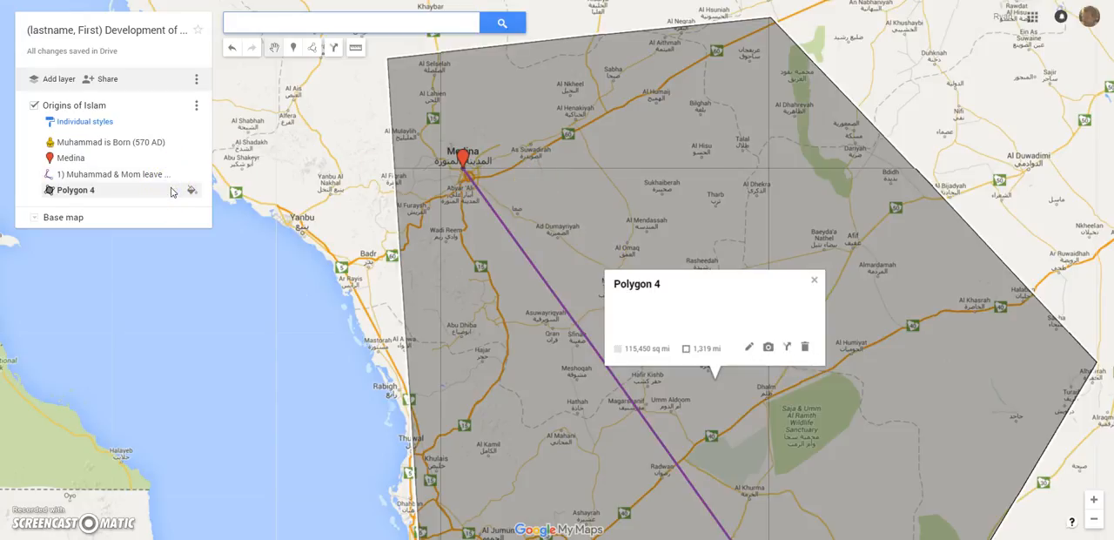
- Recolour the polygon around Medina and Mecca crimson, adjust its transparency to about two thirds of the range, and thicken its border to about one third
{"action": "left_click", "coordinate": [192, 189]}
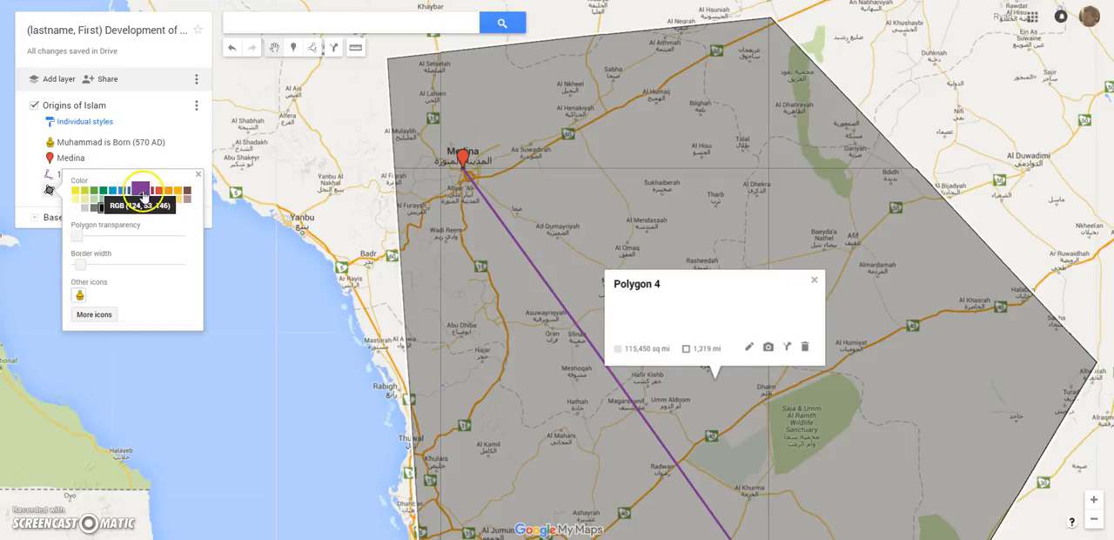
{"action": "left_click", "coordinate": [151, 190]}
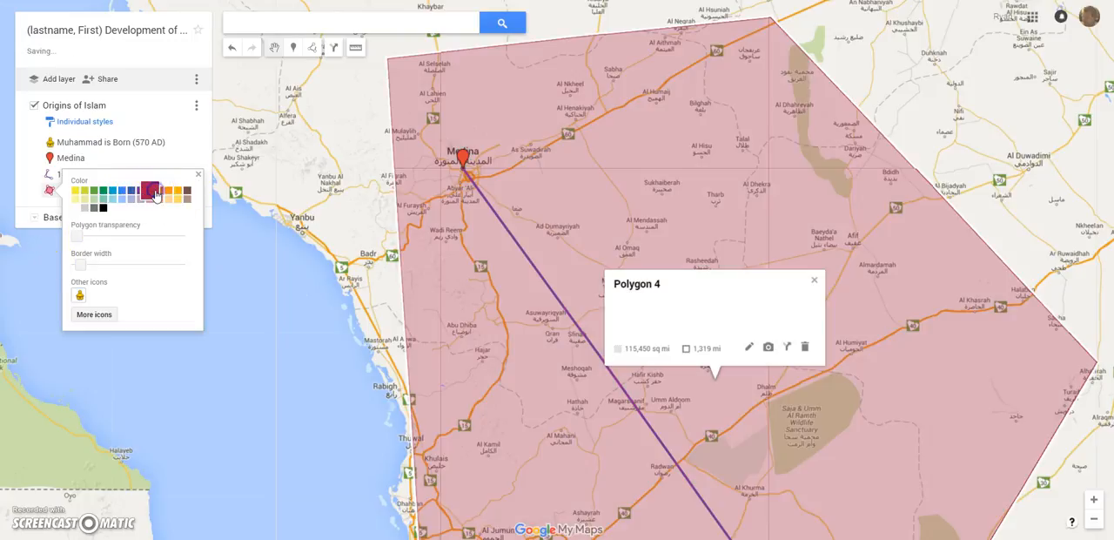
{"action": "left_click_drag", "start_coordinate": [80, 235], "coordinate": [149, 241]}
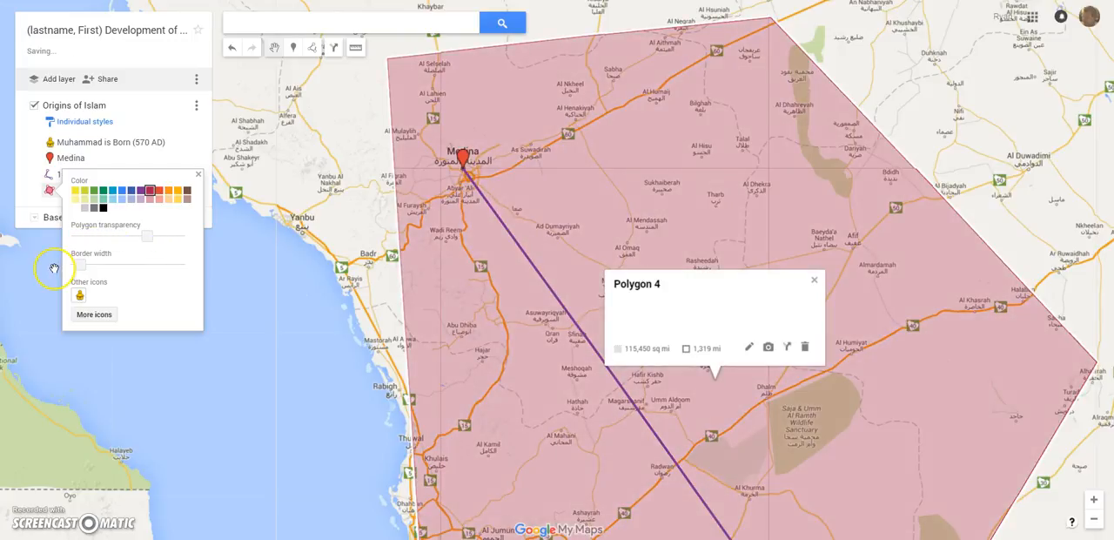
{"action": "left_click_drag", "start_coordinate": [78, 271], "coordinate": [109, 267]}
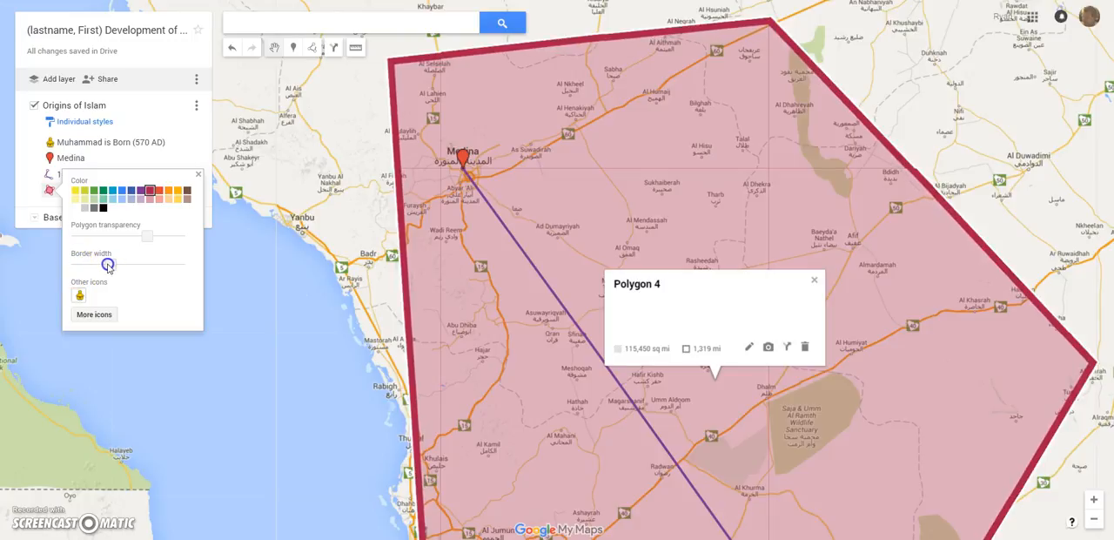
{"action": "left_click", "coordinate": [151, 194]}
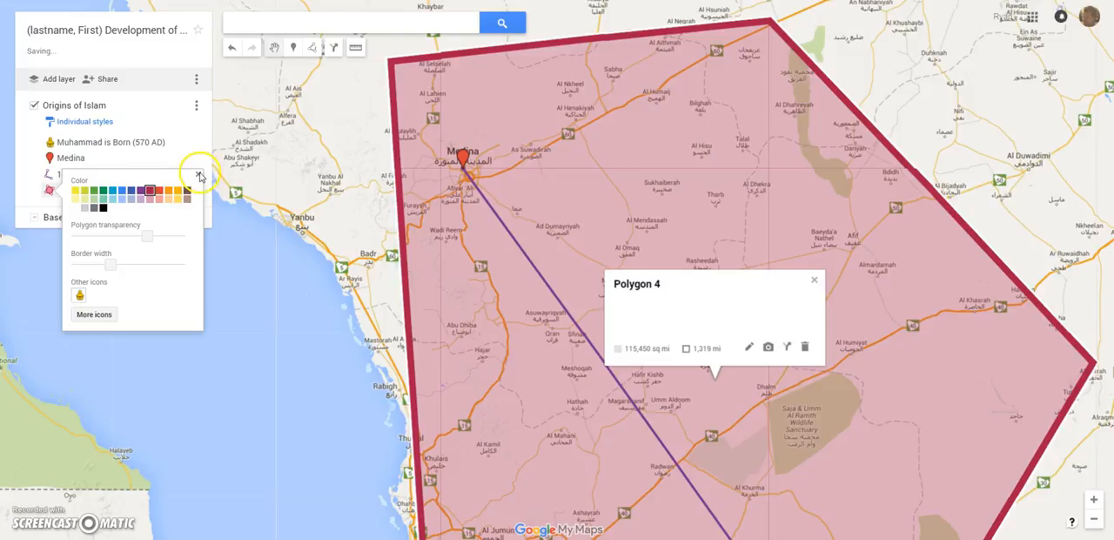
{"action": "left_click", "coordinate": [198, 175]}
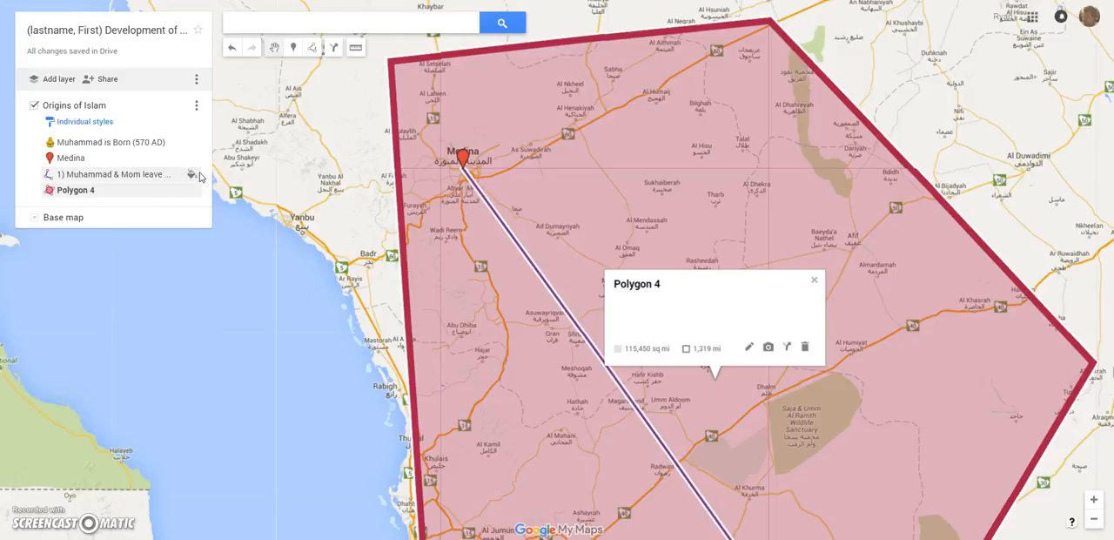